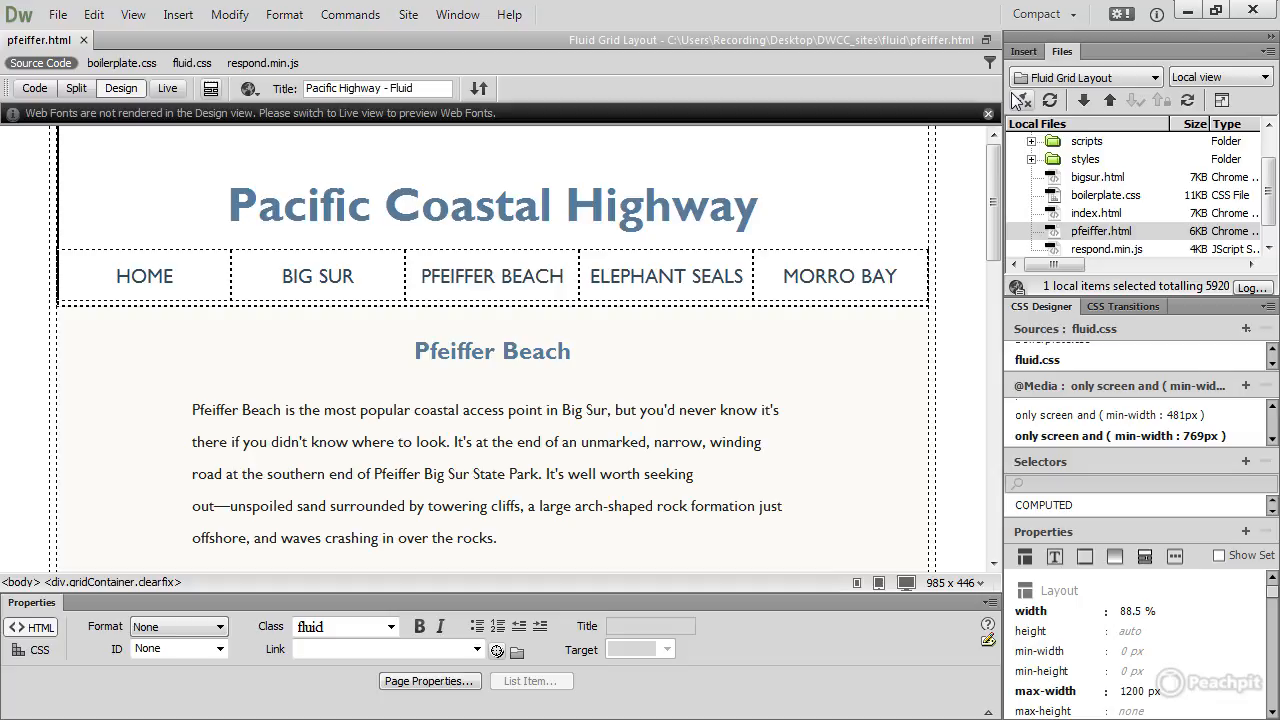
Switch to Edge Animate and play the slideshow.html composition from the start.
click(1184, 14)
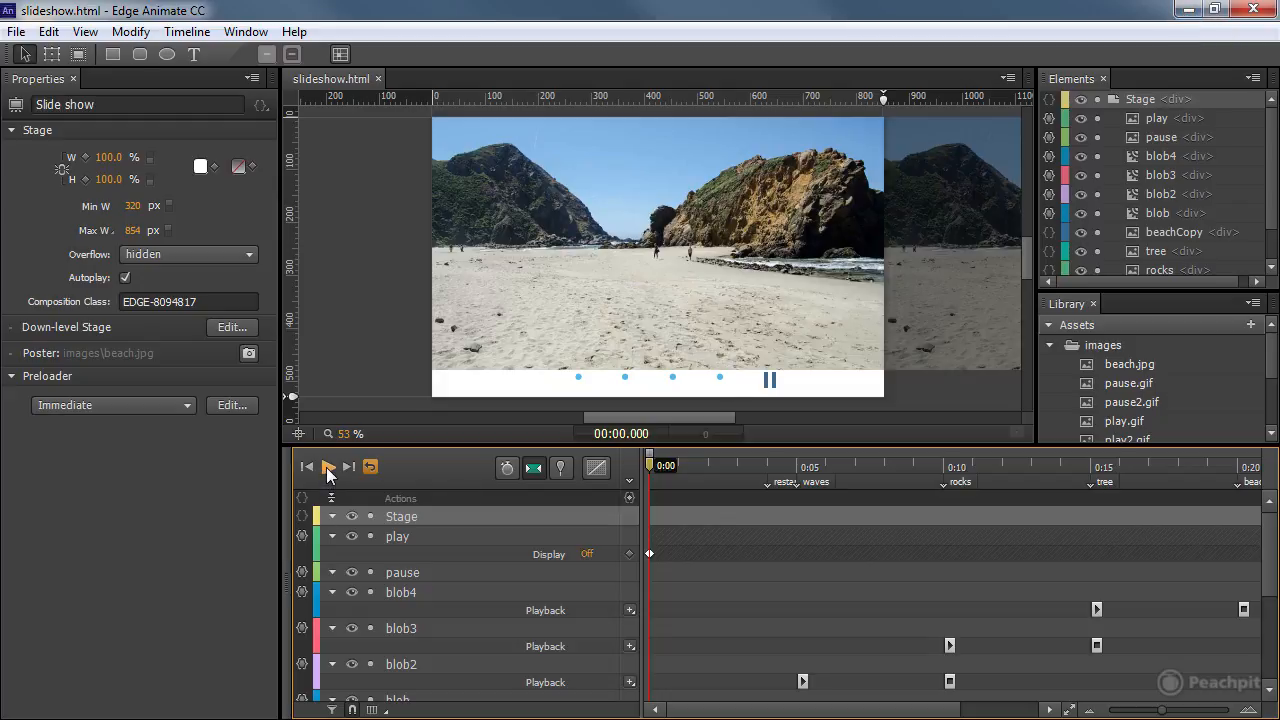
click(327, 468)
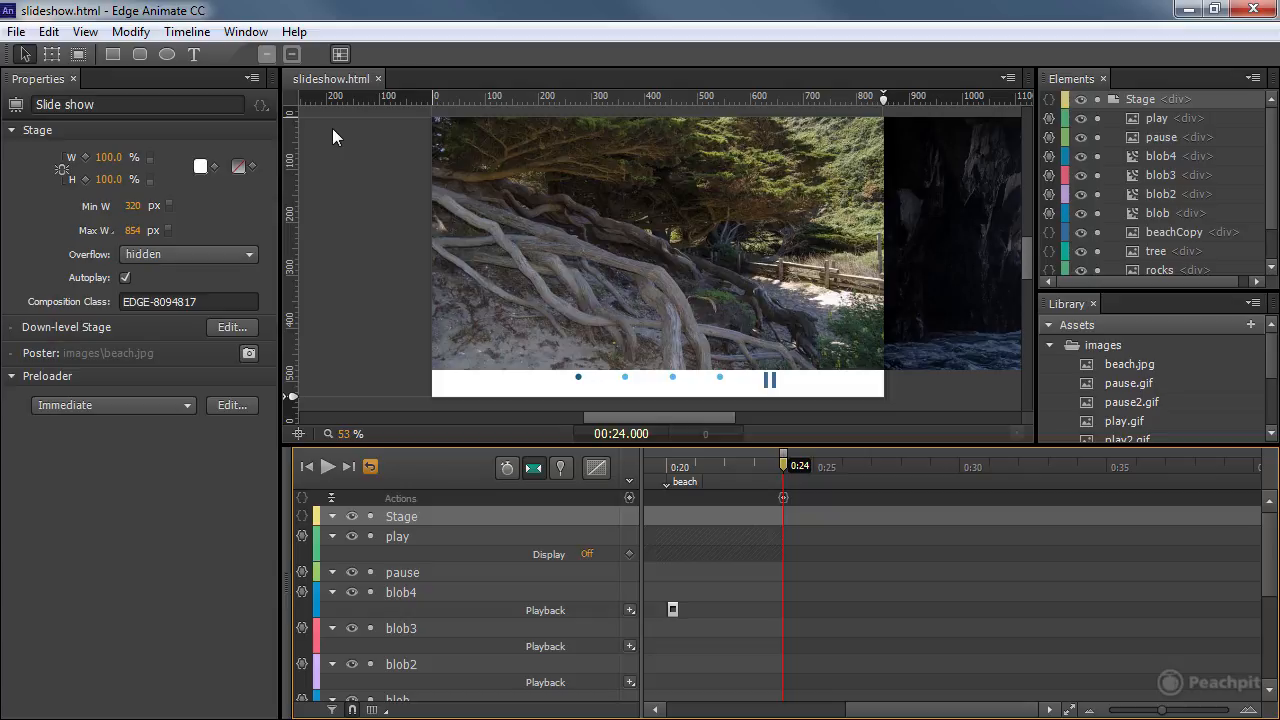
Set the publish target to Animate Deployment Package only, instead of Web, and publish the slideshow composition.
click(16, 34)
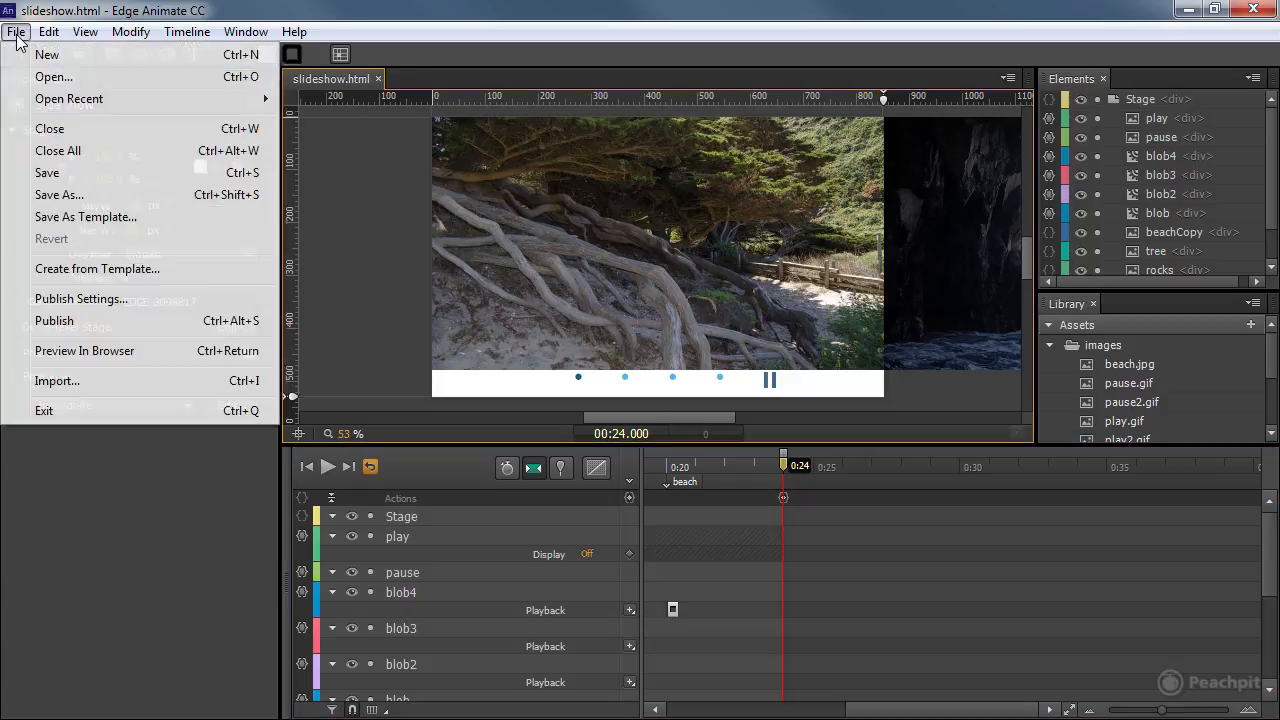
click(88, 299)
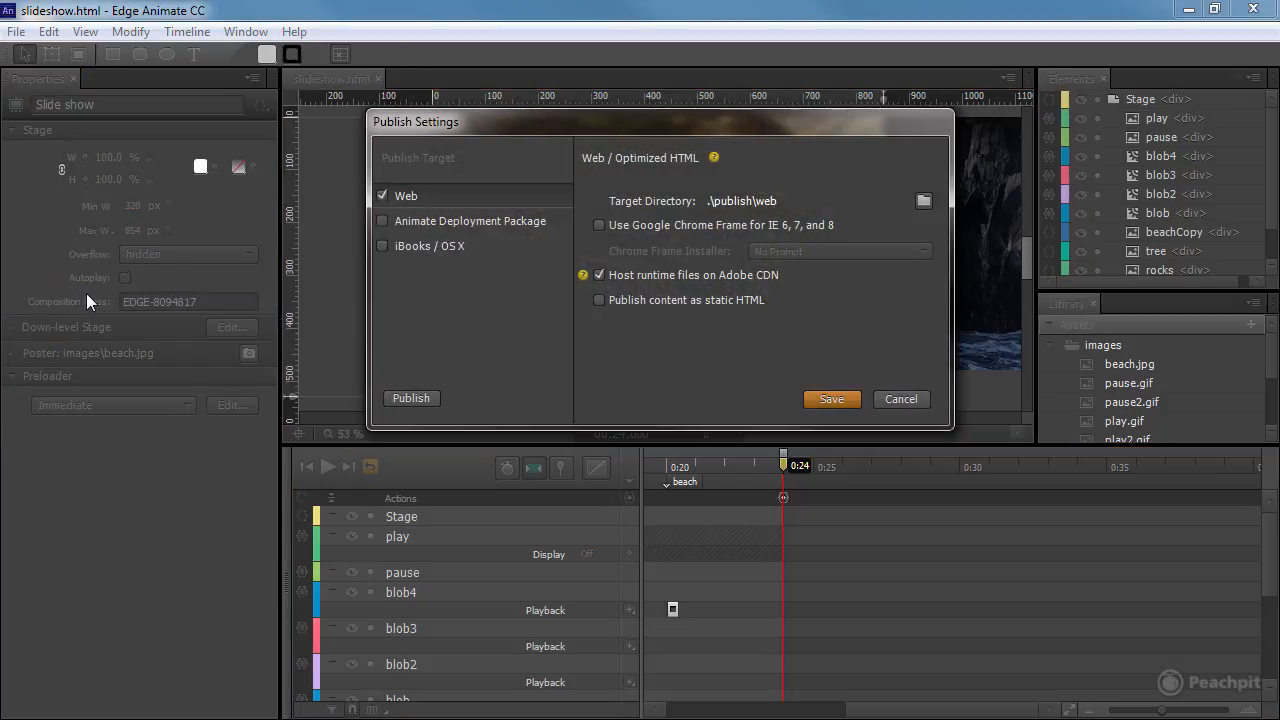
click(382, 196)
click(382, 221)
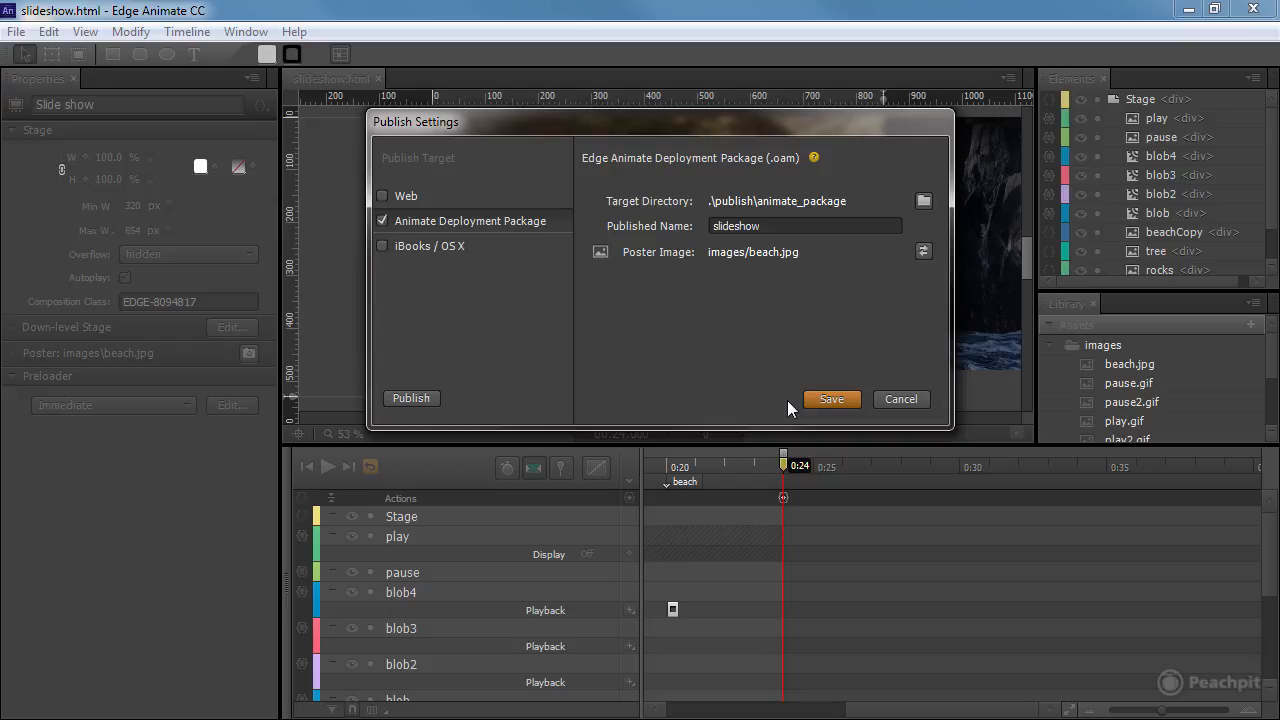
click(427, 399)
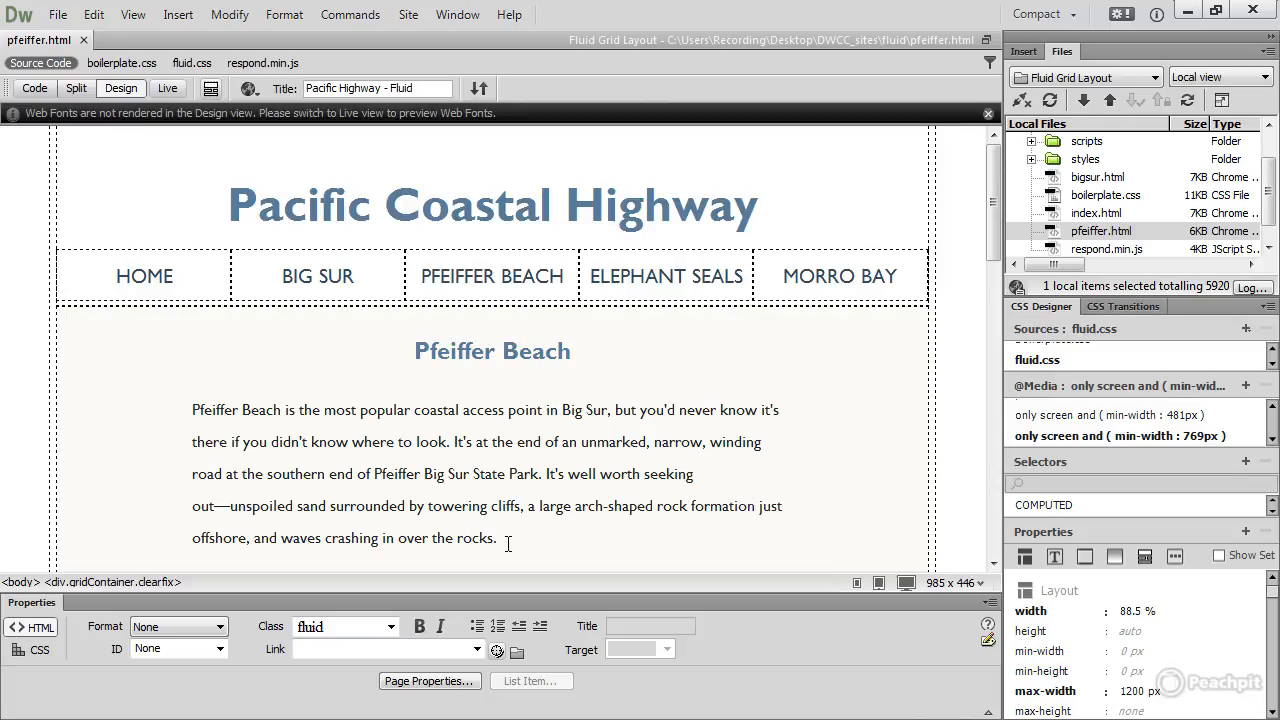
In pfeiffer.html in Dreamweaver, place the insertion point just outside the end of the introductory Pfeiffer Beach paragraph, within the intro article.
click(508, 540)
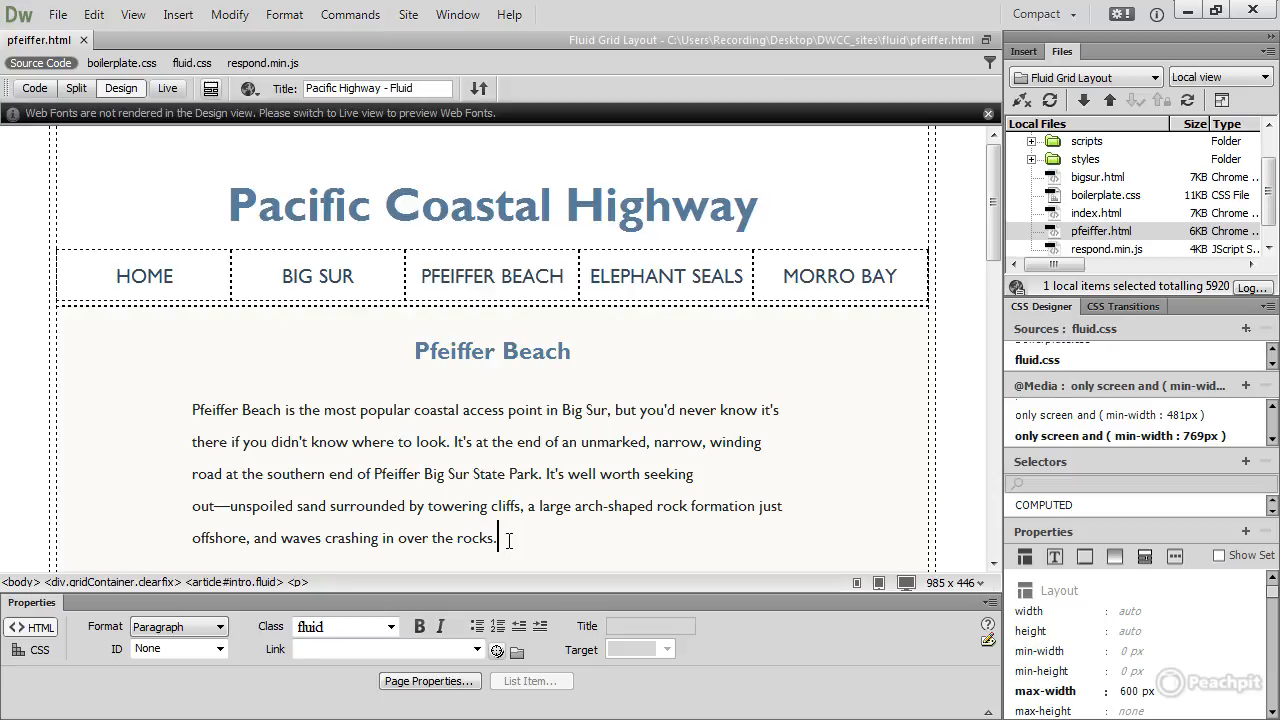
click(297, 583)
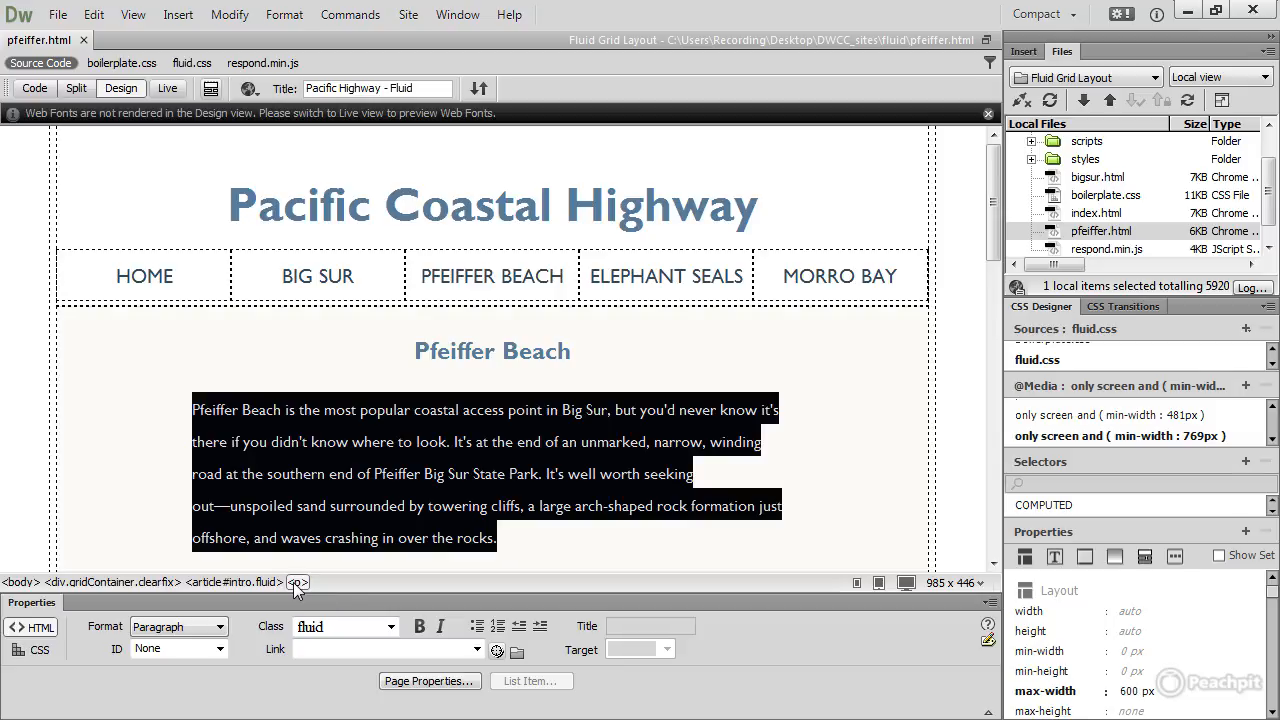
key(Right)
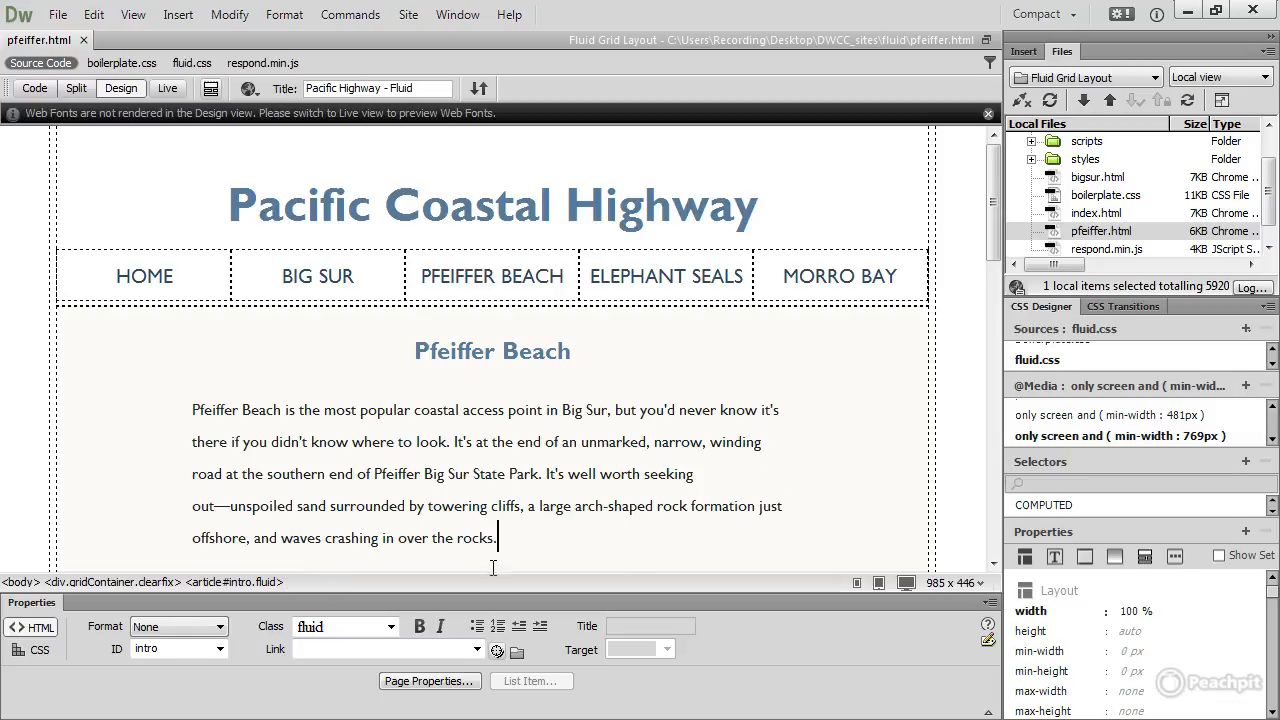
Insert slideshow.oam as an Edge Animate composition from DreamweaverCC_LbV/assets/Multimedia/animate_assets/publish/animate_package on the Desktop.
click(1023, 51)
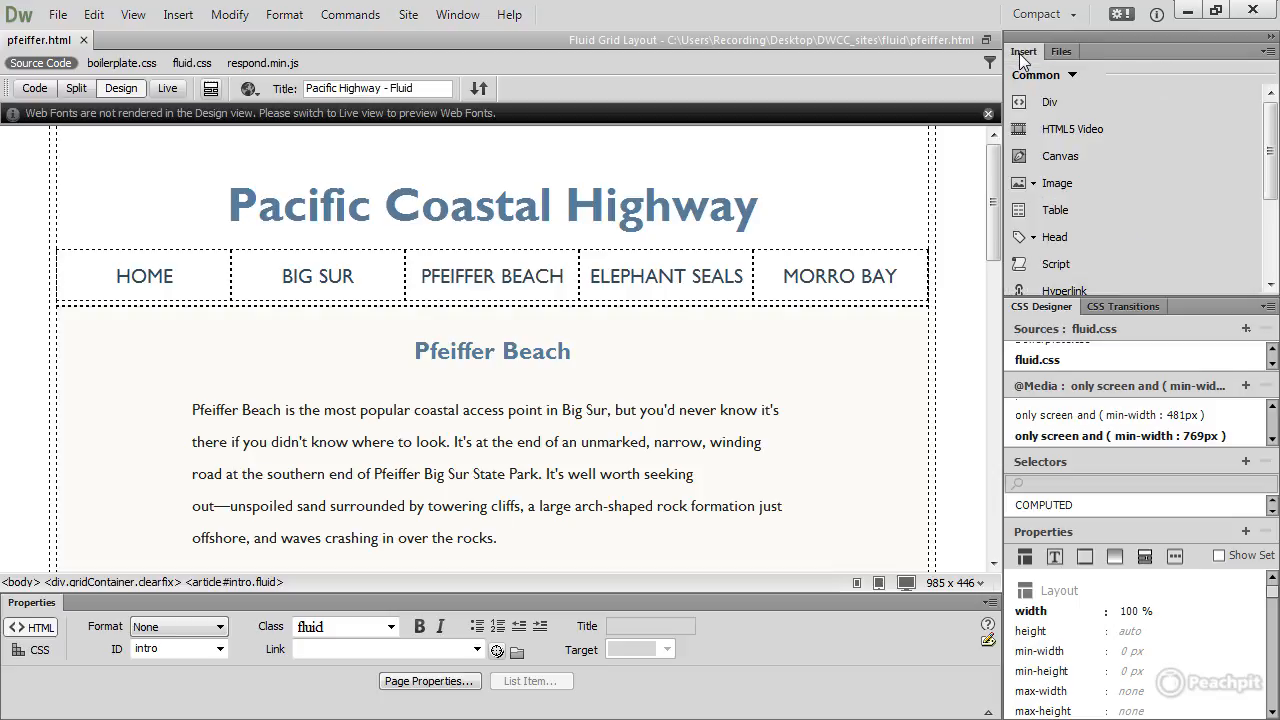
click(1066, 76)
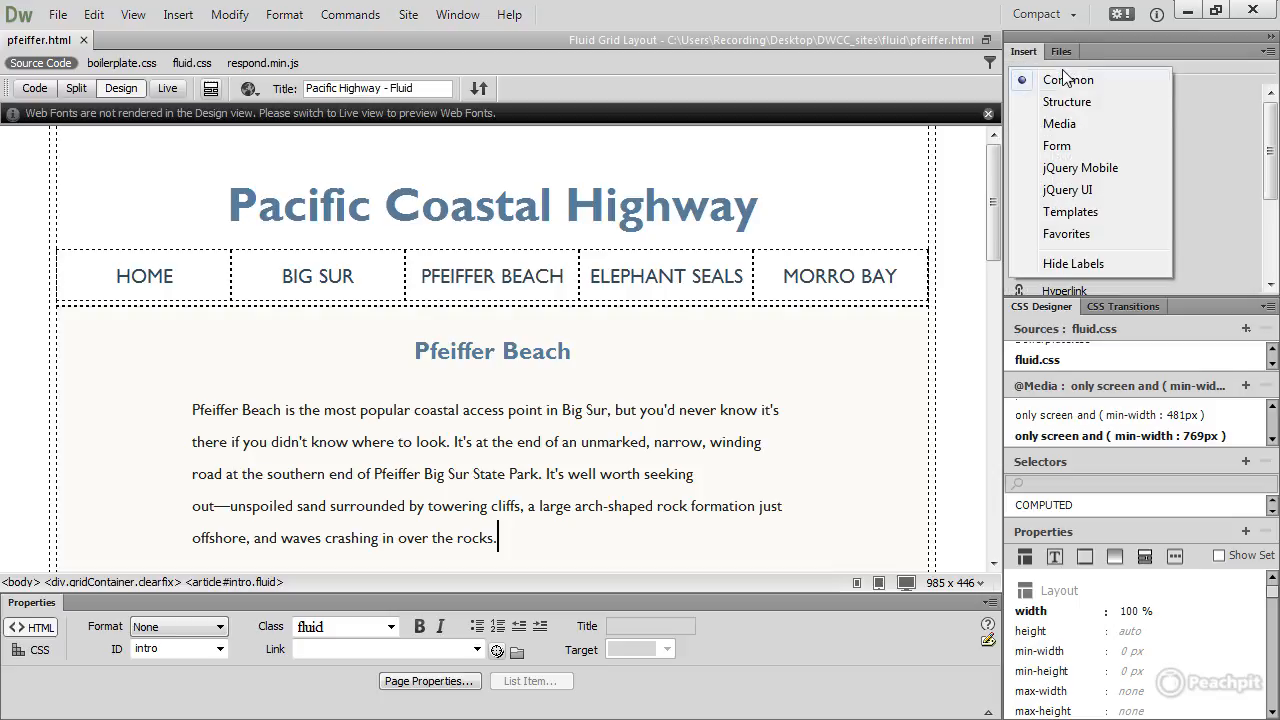
click(1077, 125)
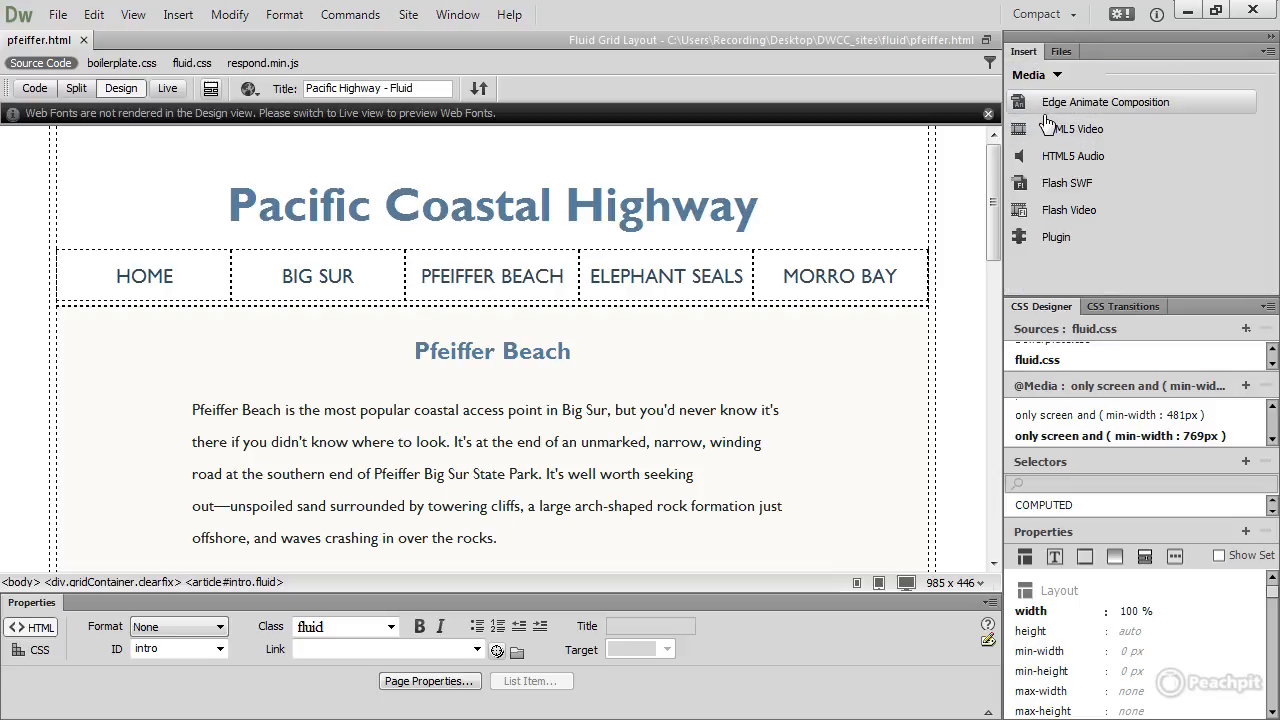
click(1118, 108)
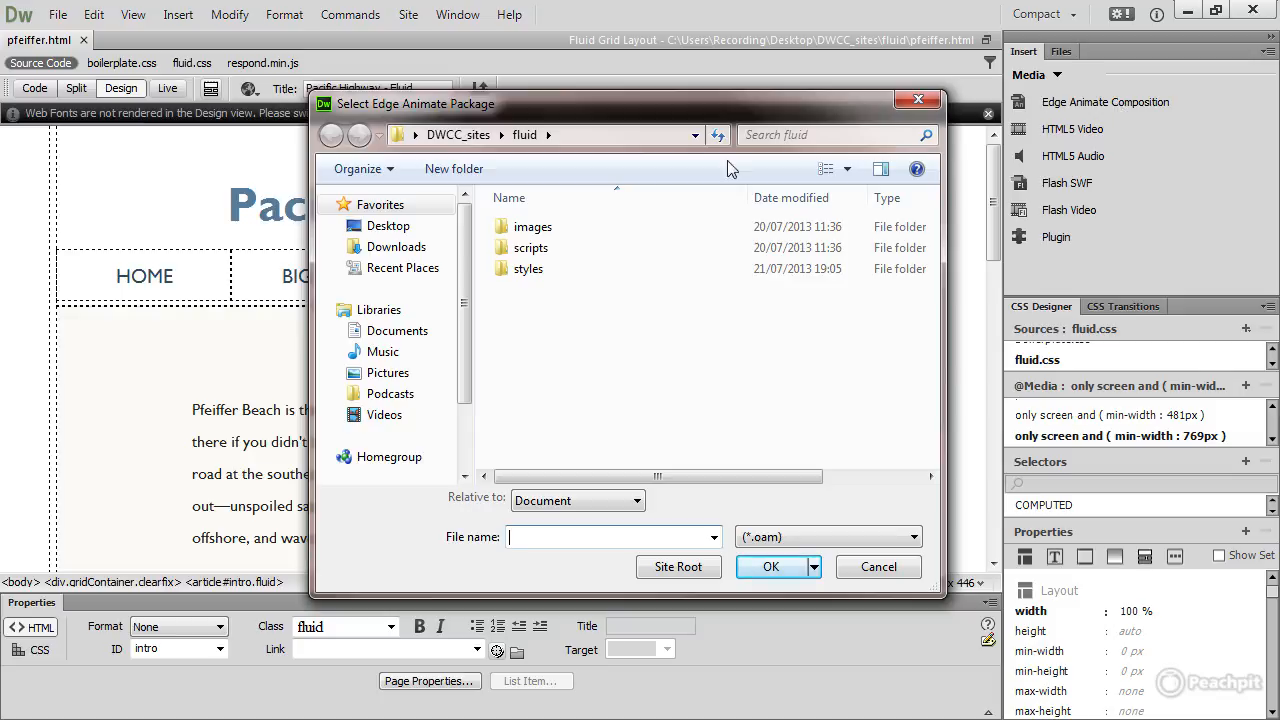
click(400, 230)
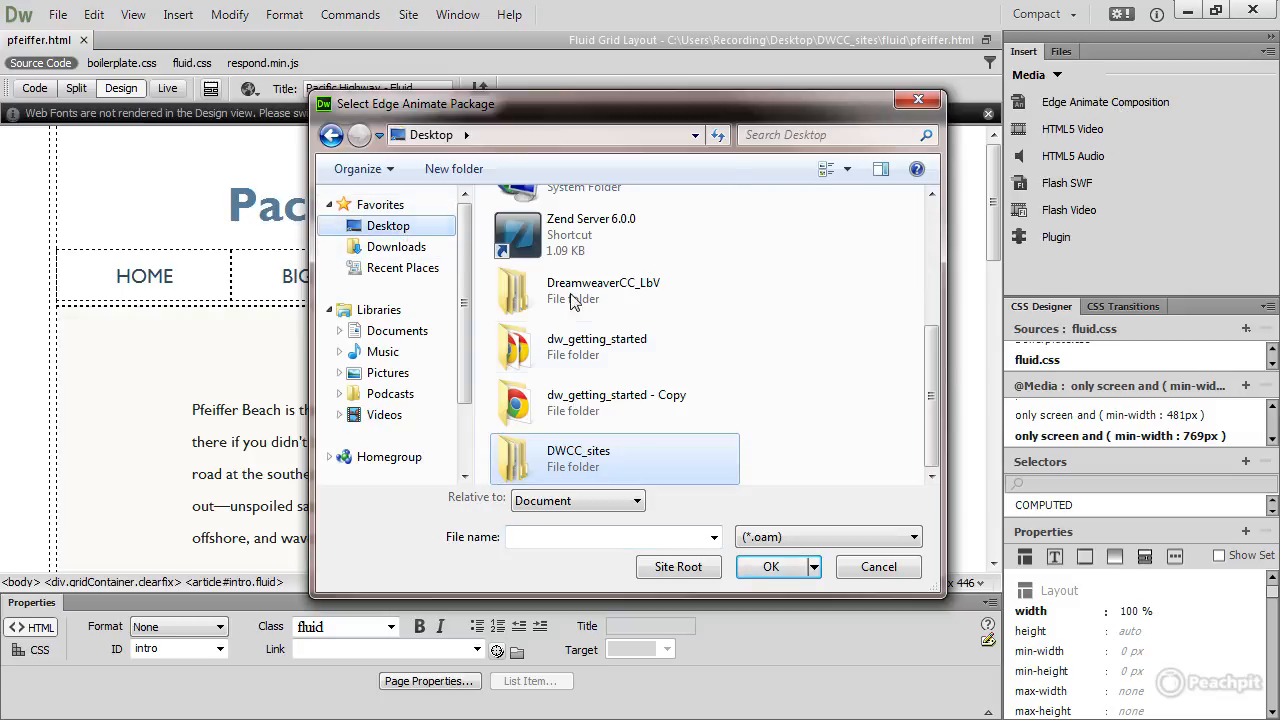
double_click(603, 290)
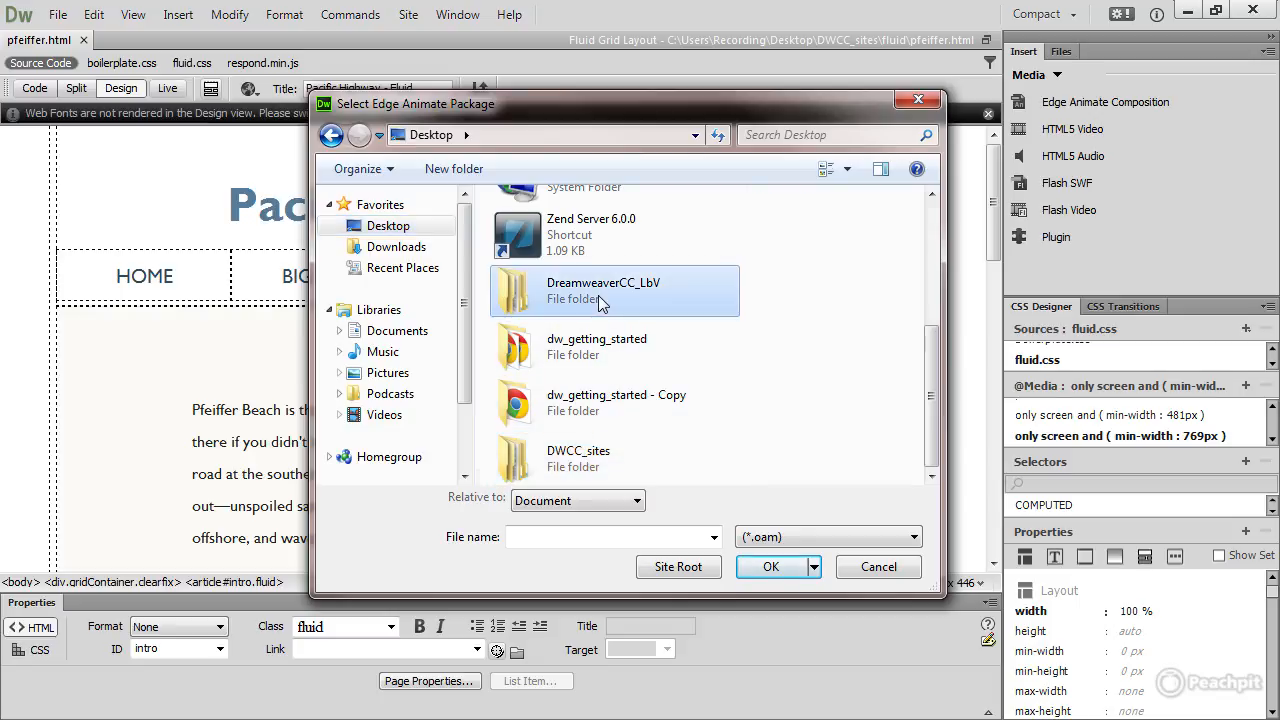
double_click(545, 230)
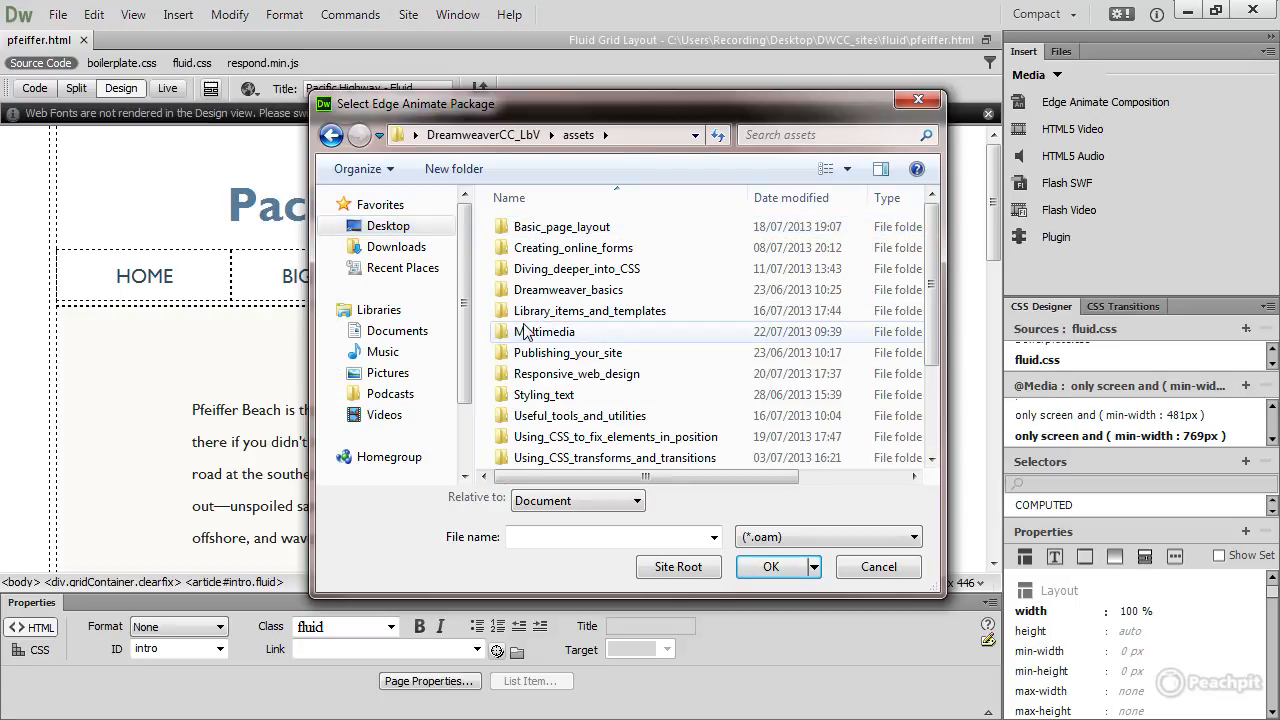
double_click(527, 329)
double_click(540, 228)
double_click(514, 272)
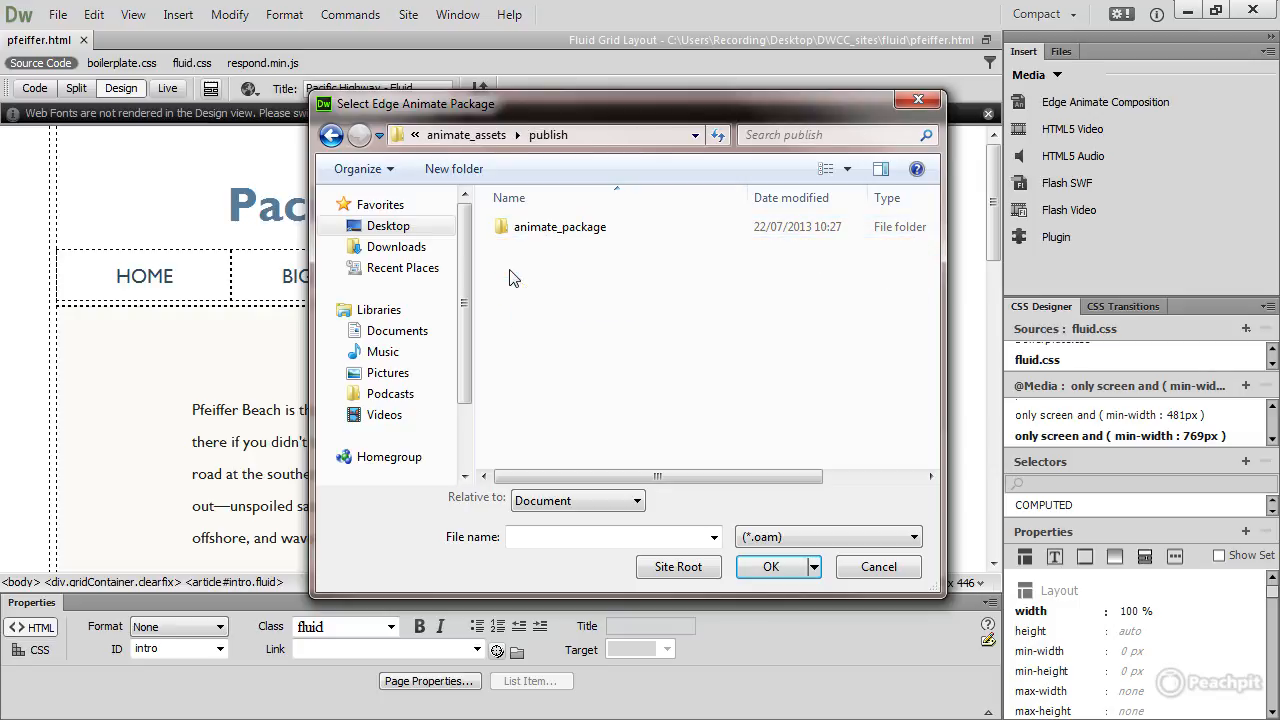
double_click(521, 232)
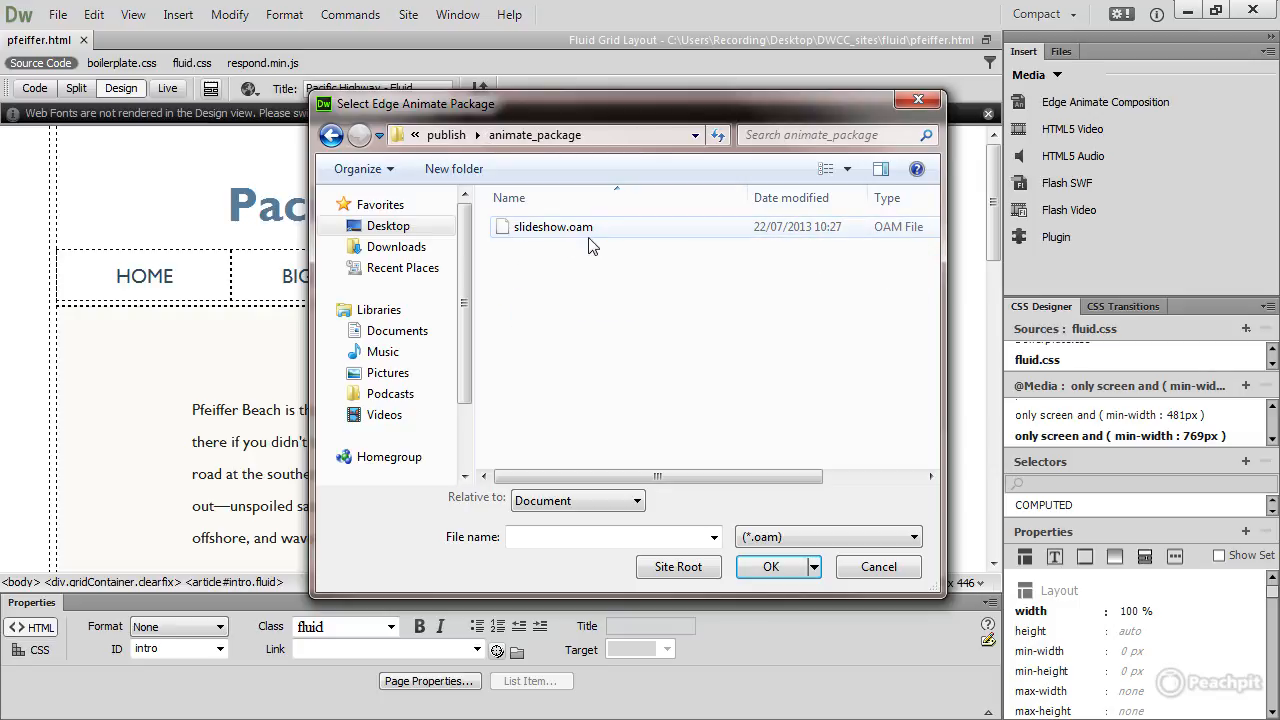
click(555, 232)
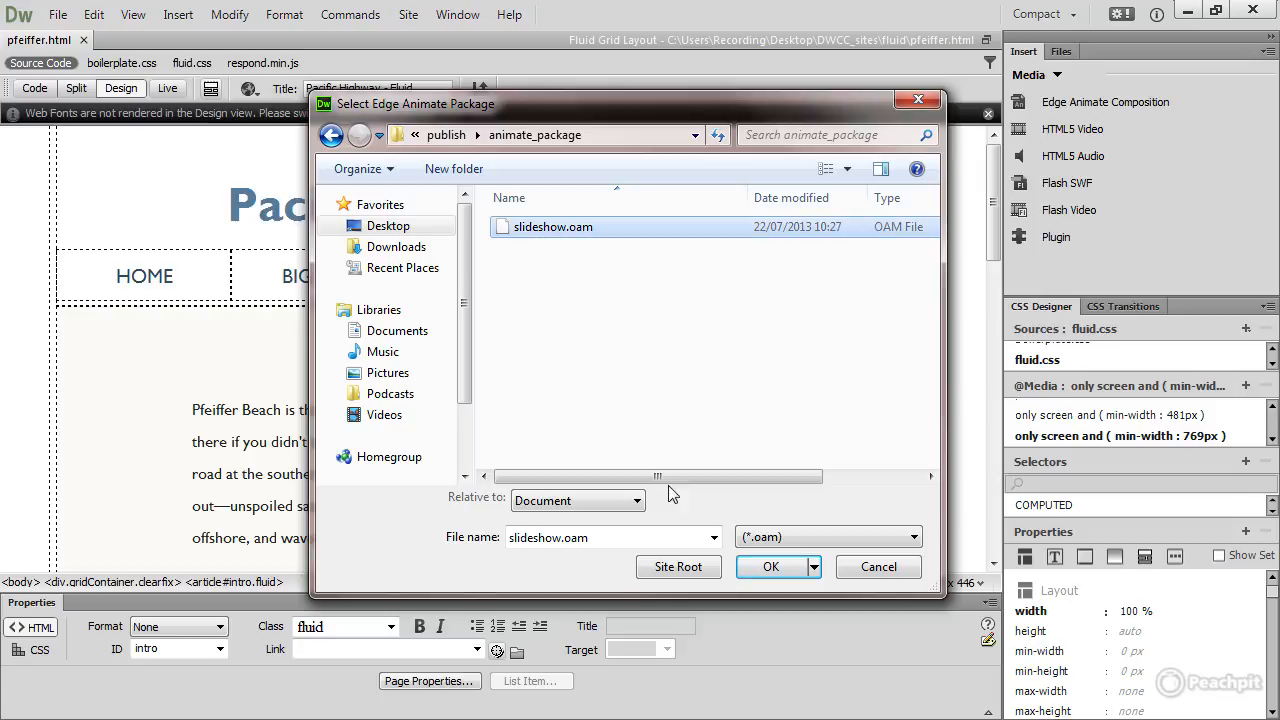
click(745, 567)
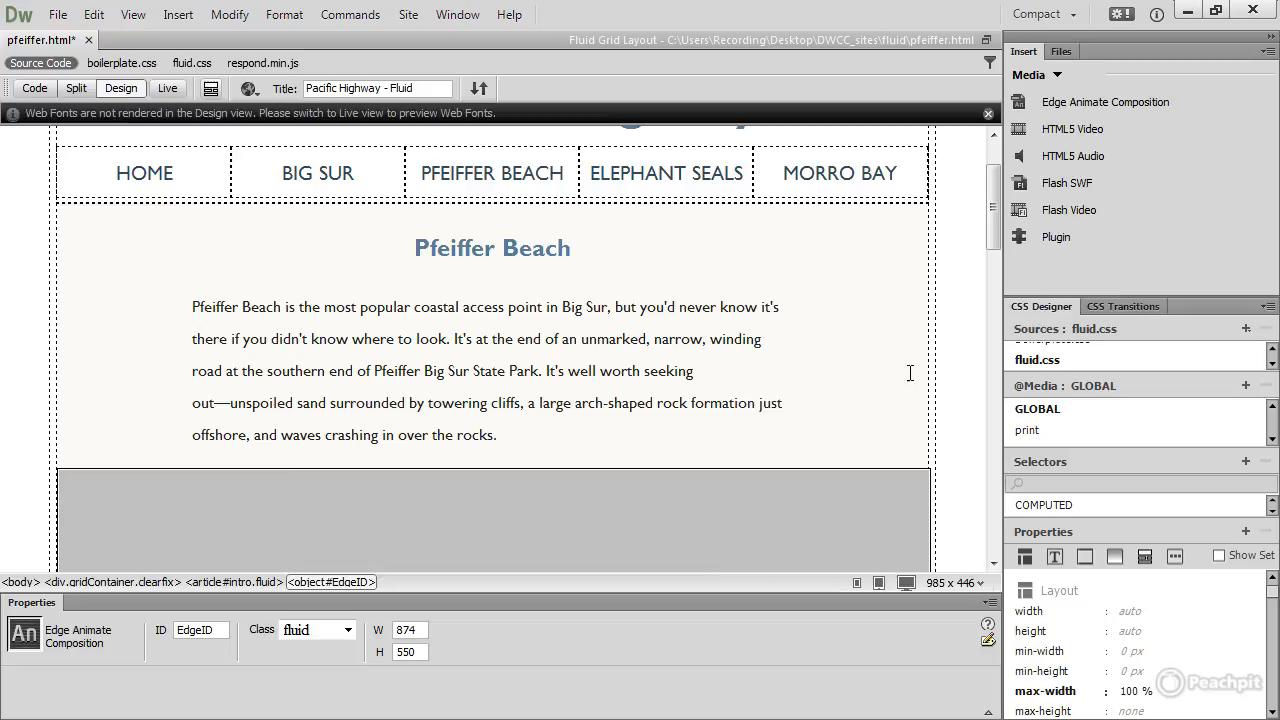
Examine the inserted composition's placeholder, check the slide show in Live view, and return to Design view.
drag(993, 232, 983, 290)
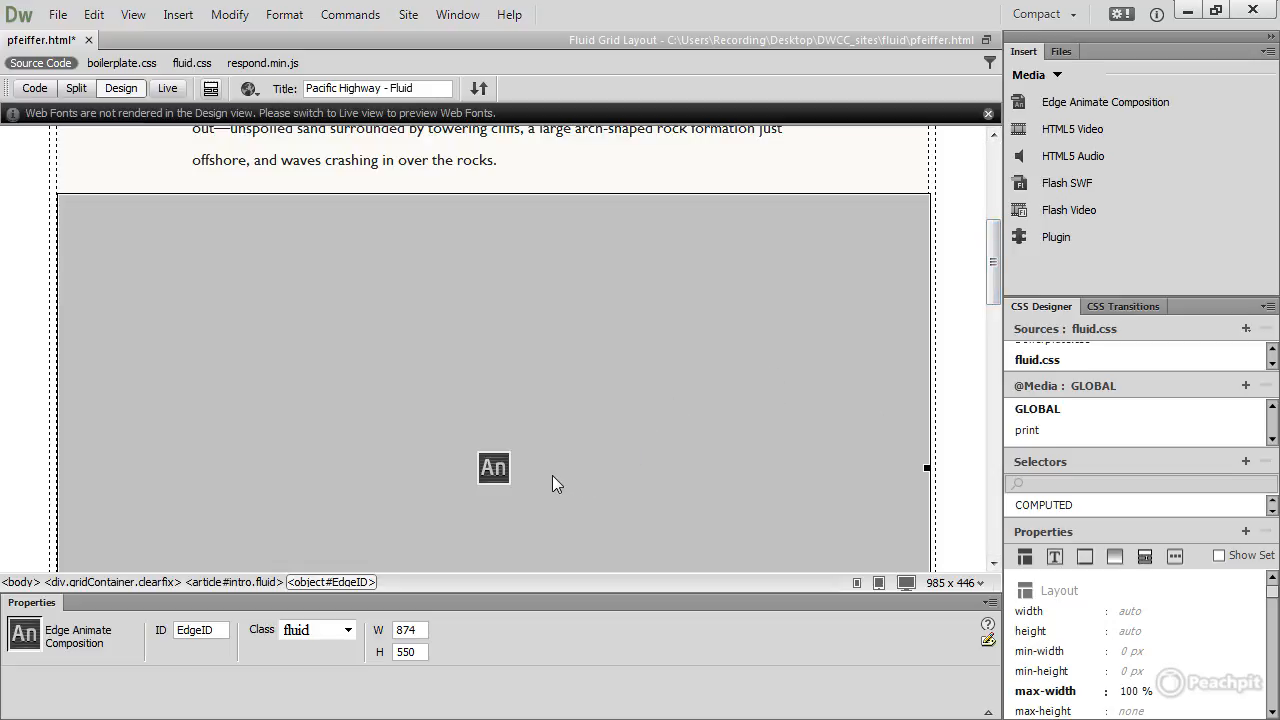
click(168, 89)
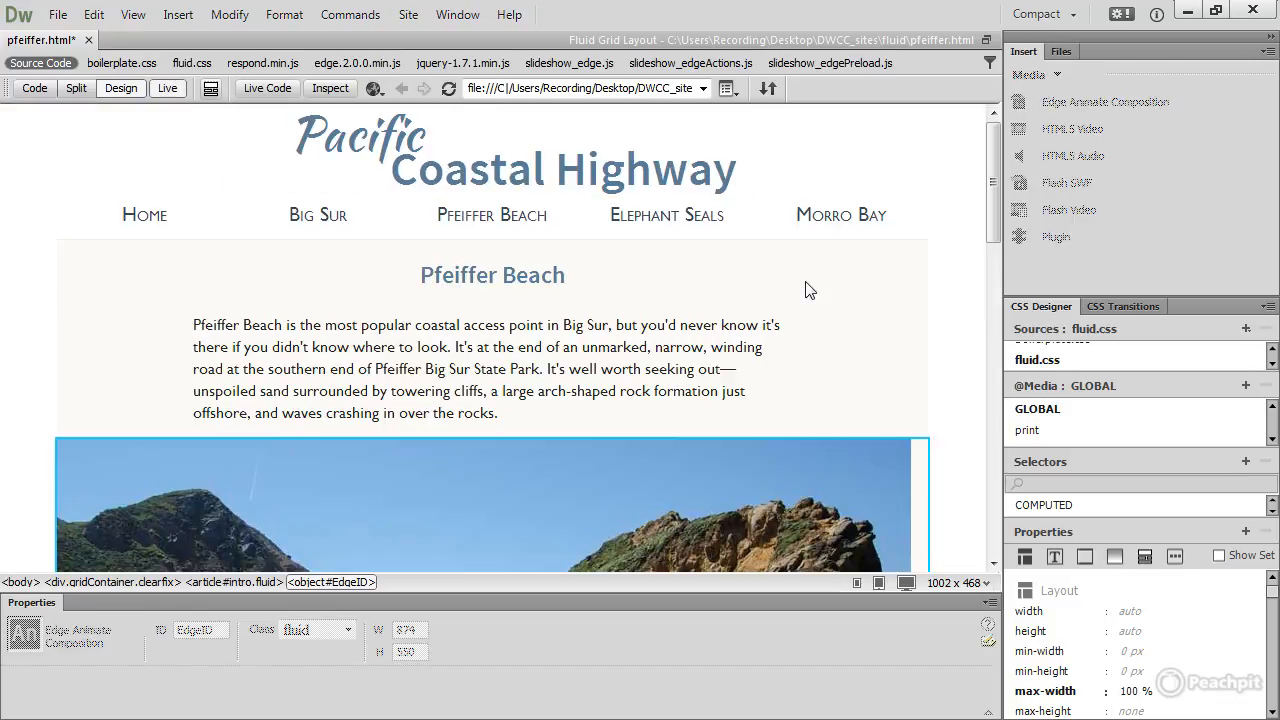
drag(997, 228, 995, 322)
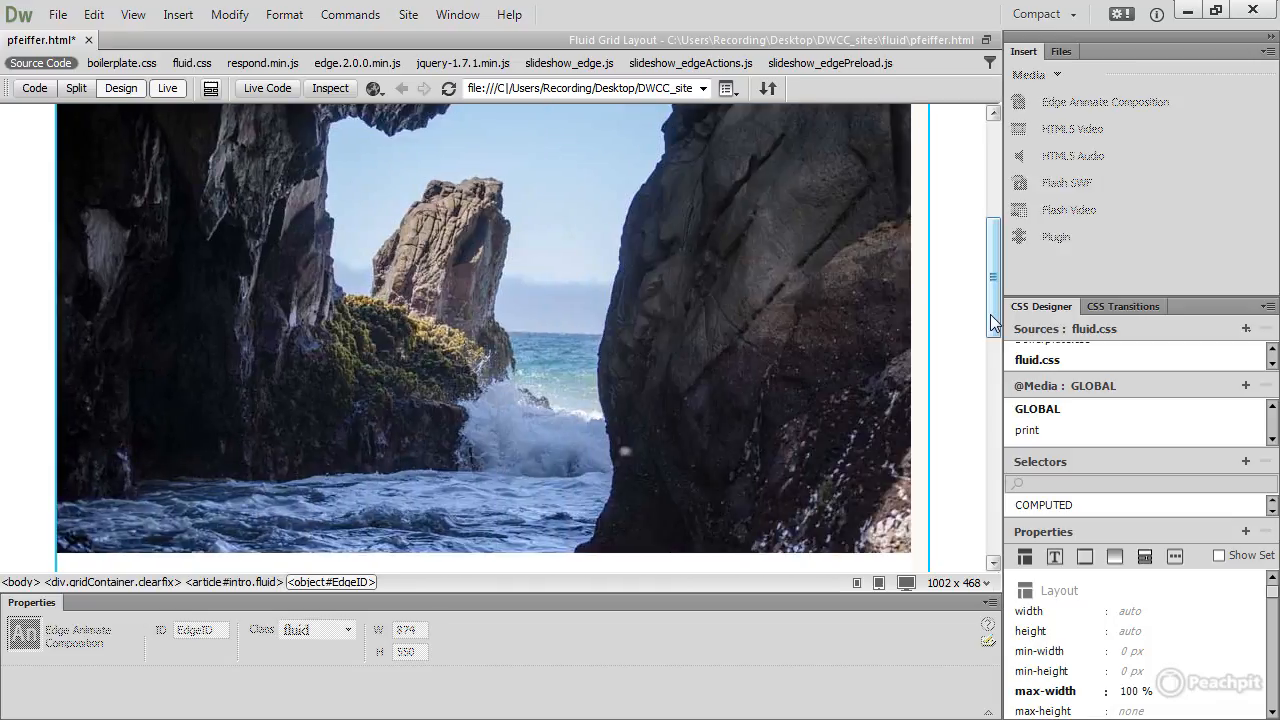
click(167, 89)
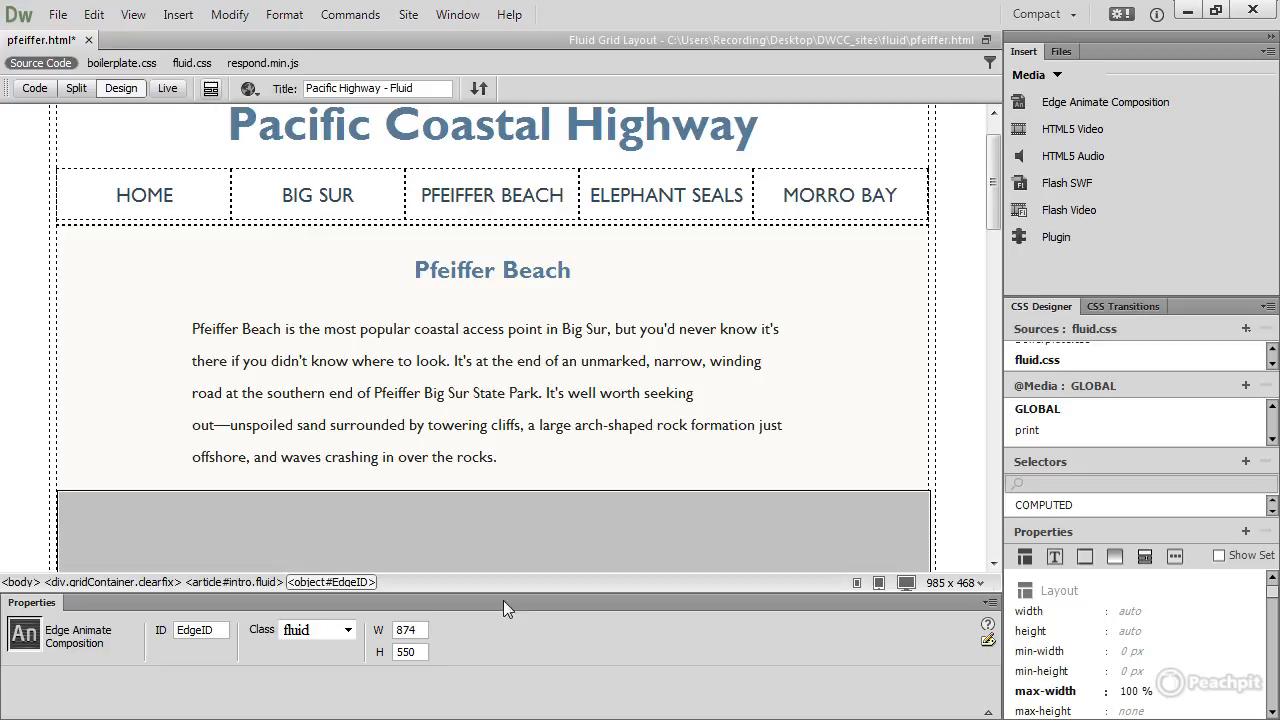
Refresh the local files of the Fluid Grid Layout site and check the site's top-level folders.
click(1063, 51)
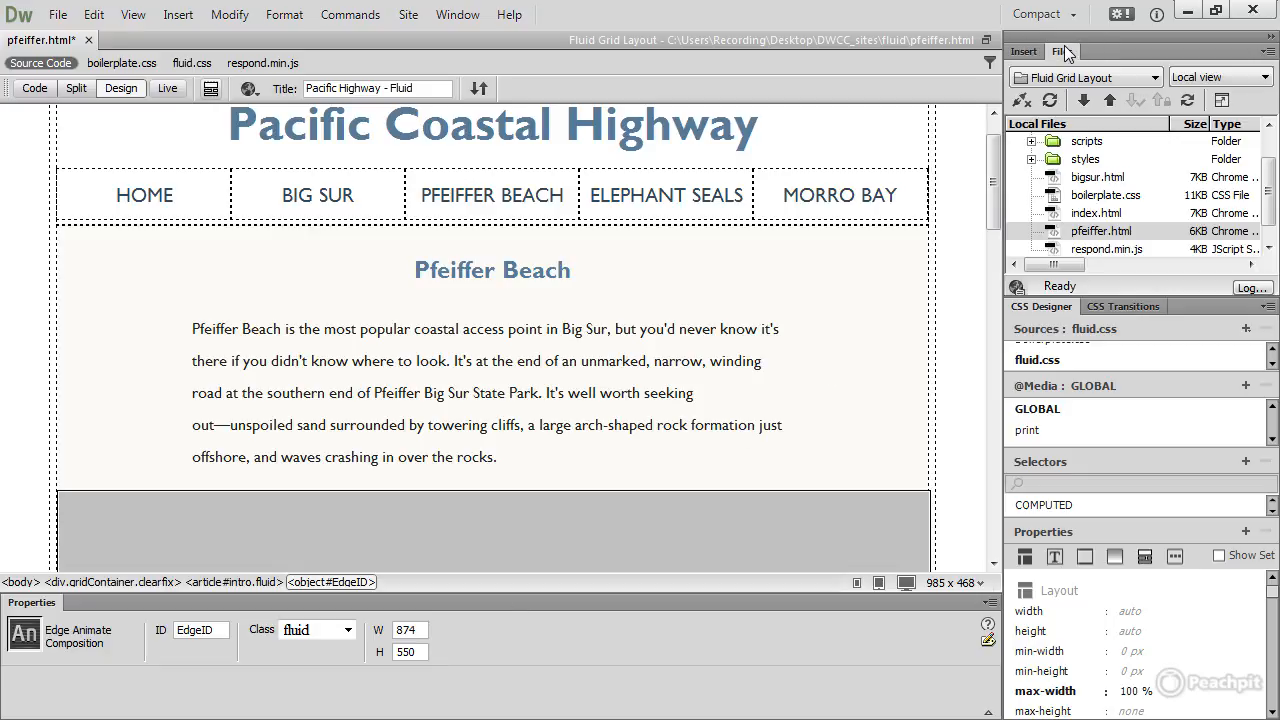
drag(1270, 196, 1272, 174)
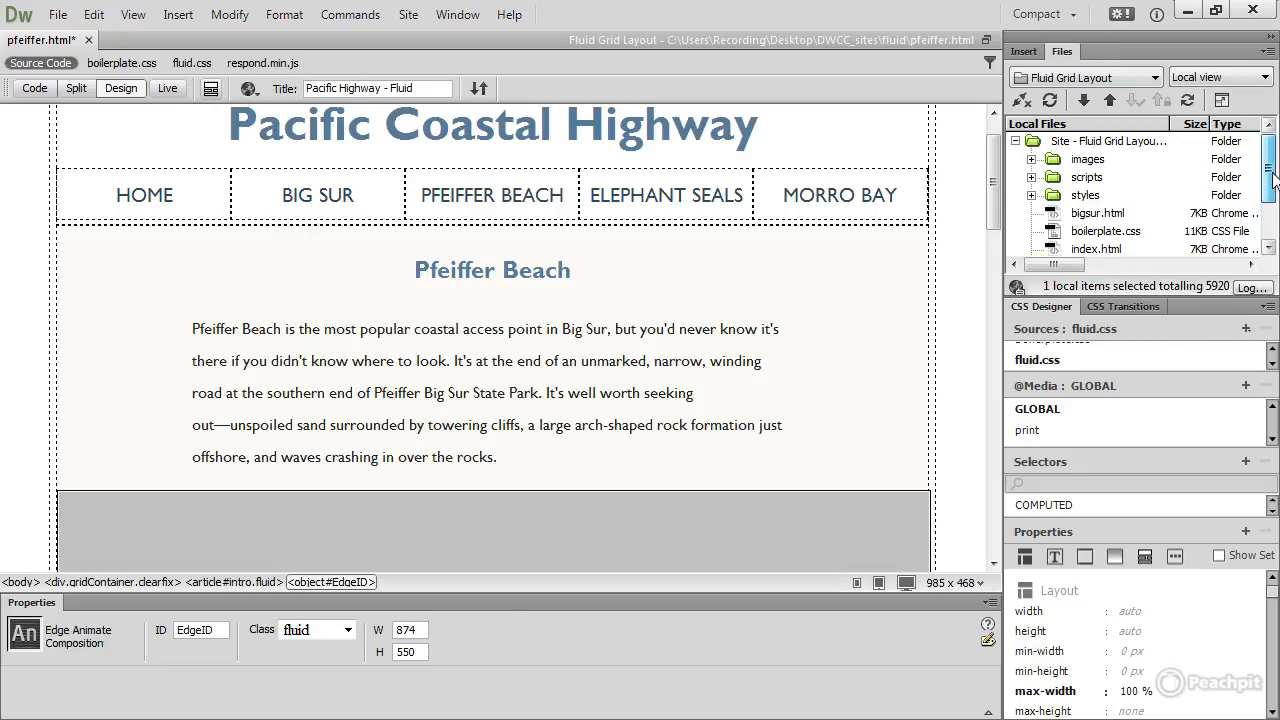
click(1049, 100)
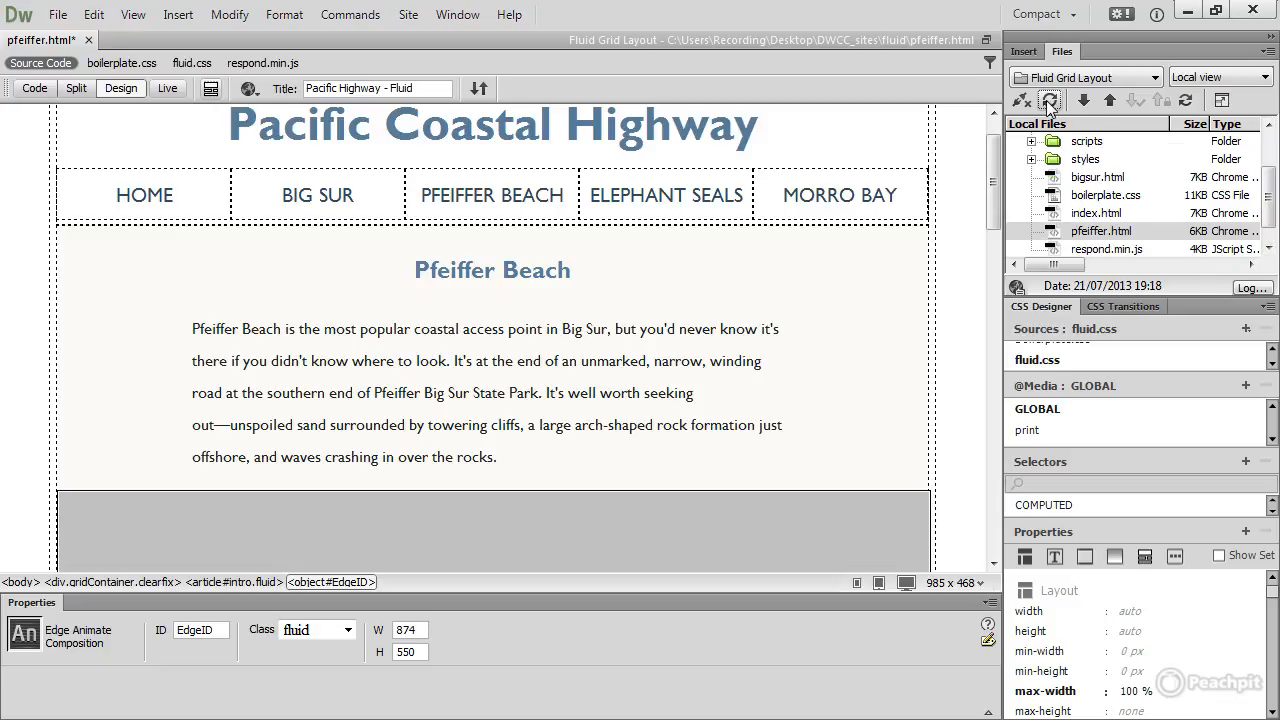
drag(1268, 205, 1276, 168)
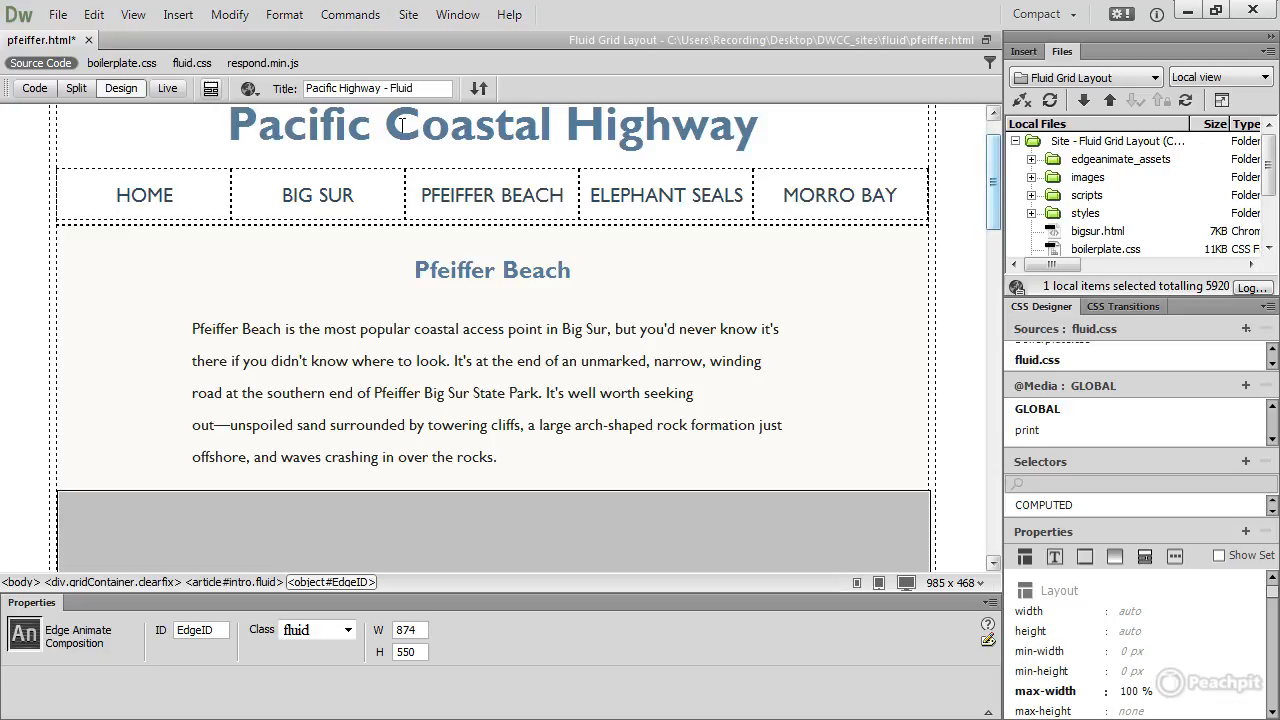
Save pfeiffer.html and preview it in Google Chrome.
click(58, 14)
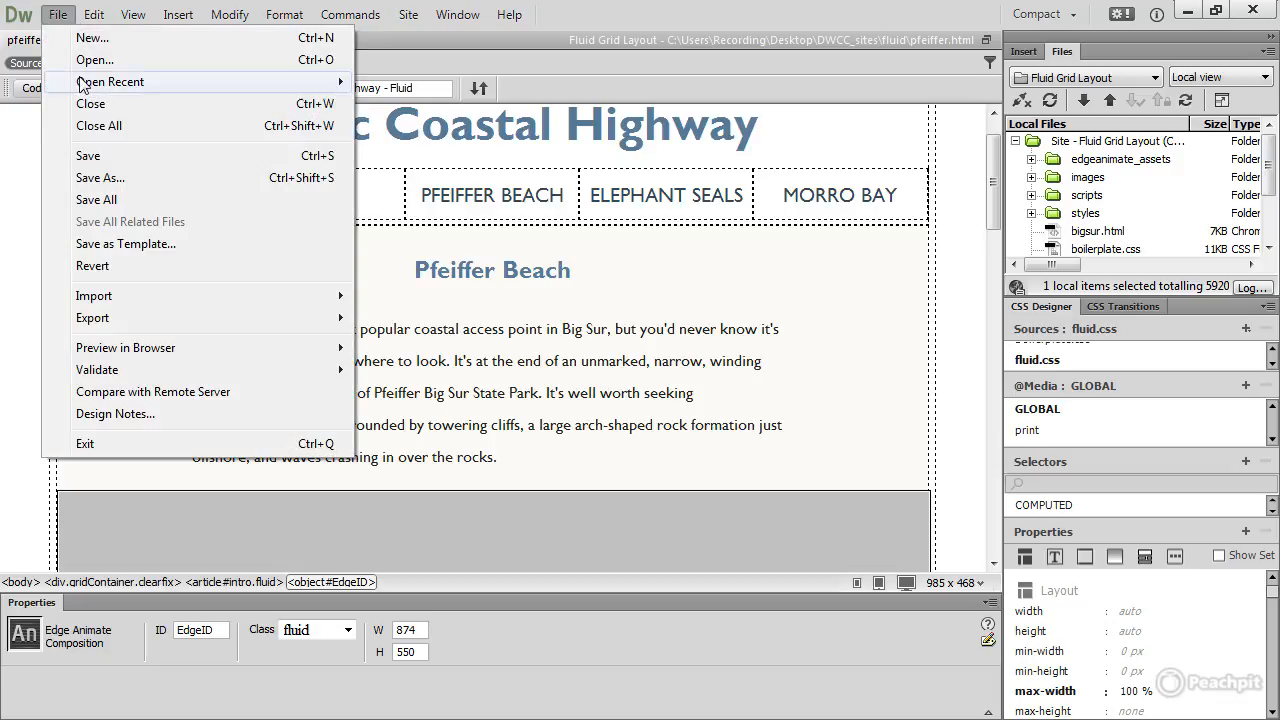
click(89, 156)
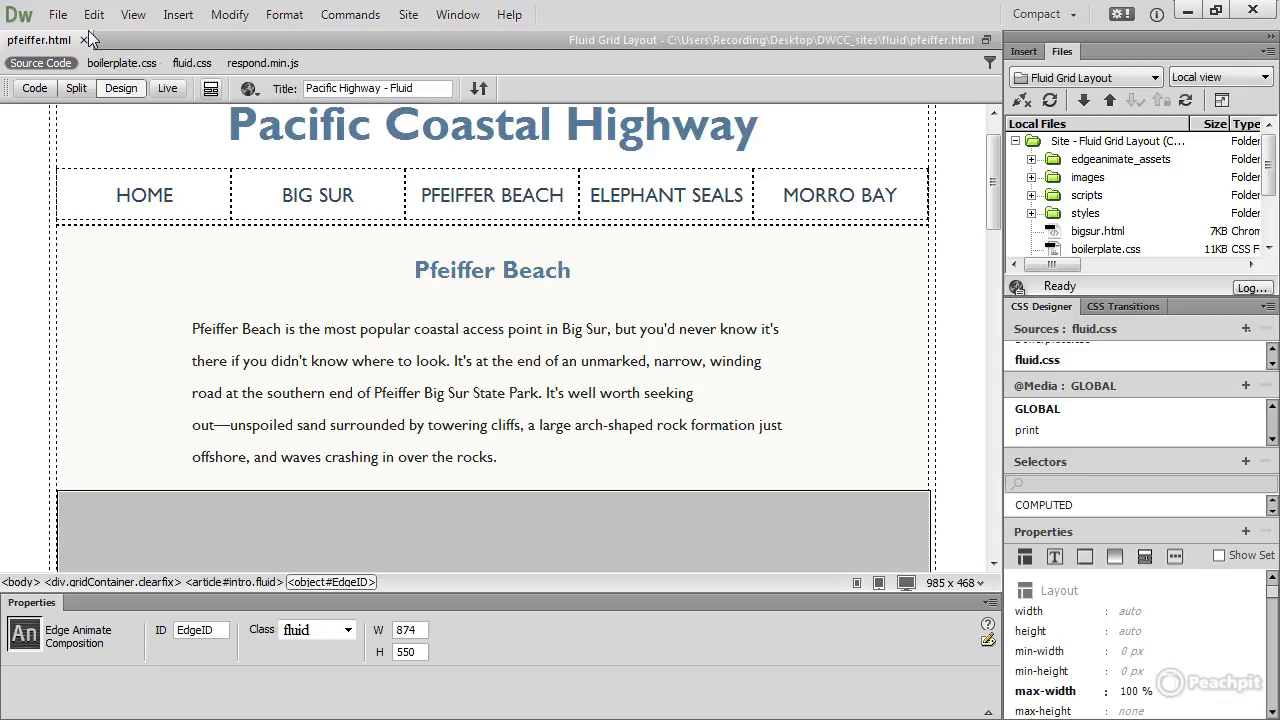
click(248, 88)
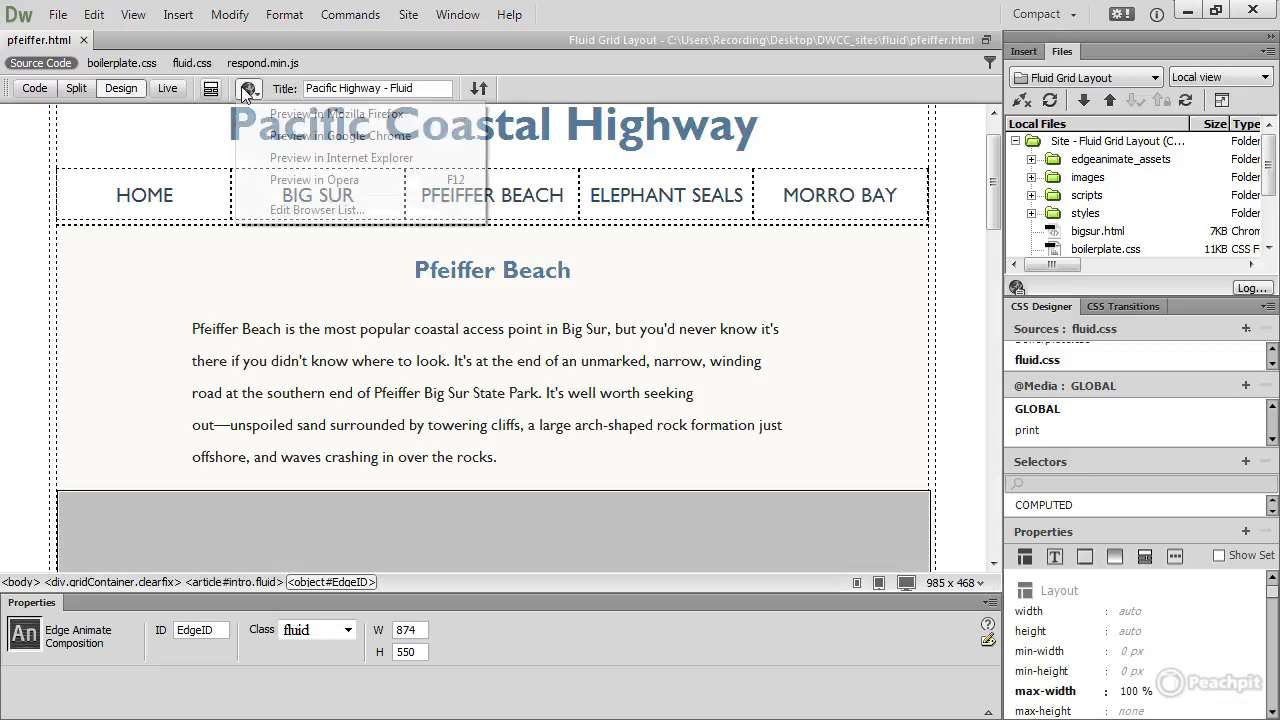
click(281, 135)
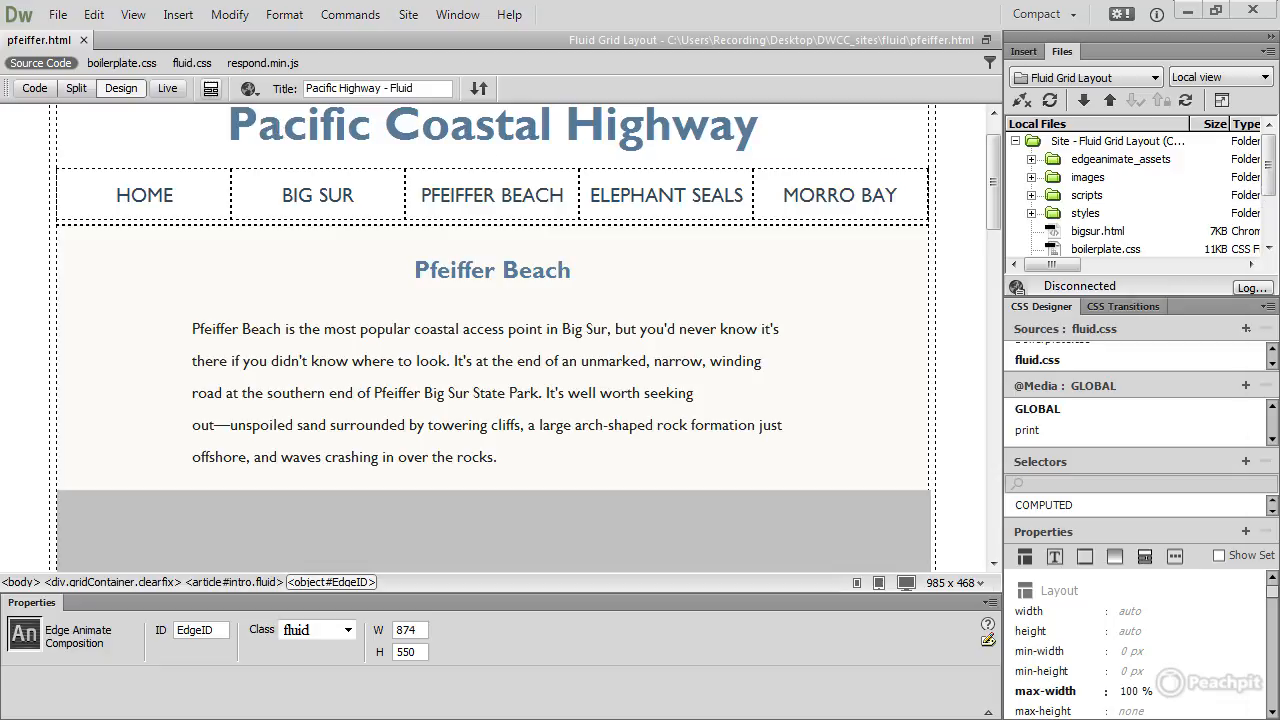
Examine the slide show and its playback controls in the browser page while widening the browser window.
drag(745, 75, 442, 42)
drag(931, 192, 925, 350)
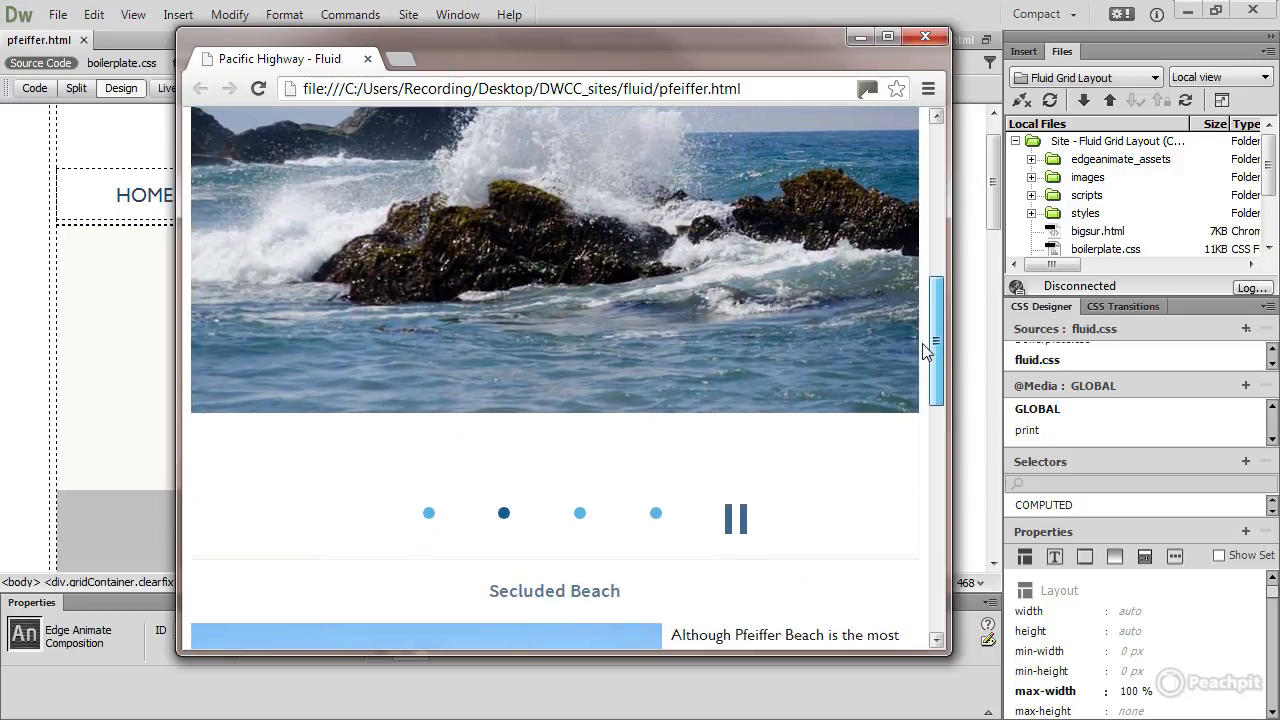
drag(946, 461, 1015, 400)
scroll(1006, 392, up, 3)
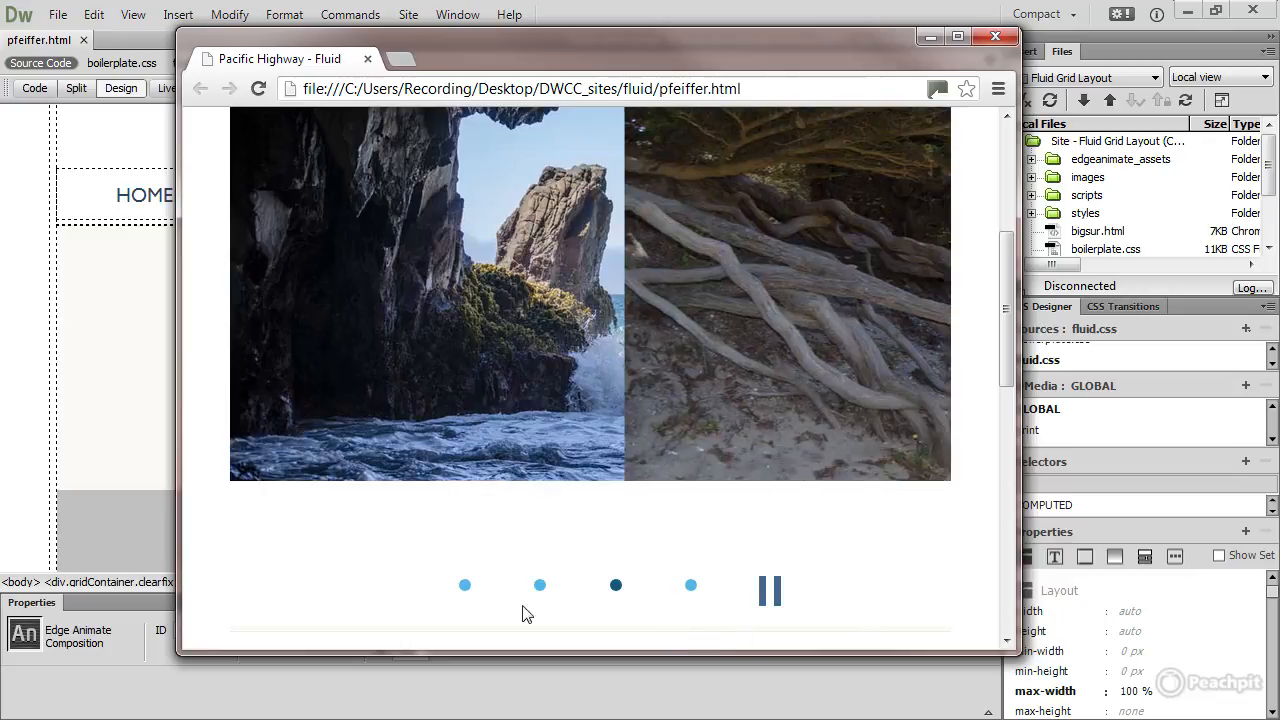
scroll(1008, 310, up, 1)
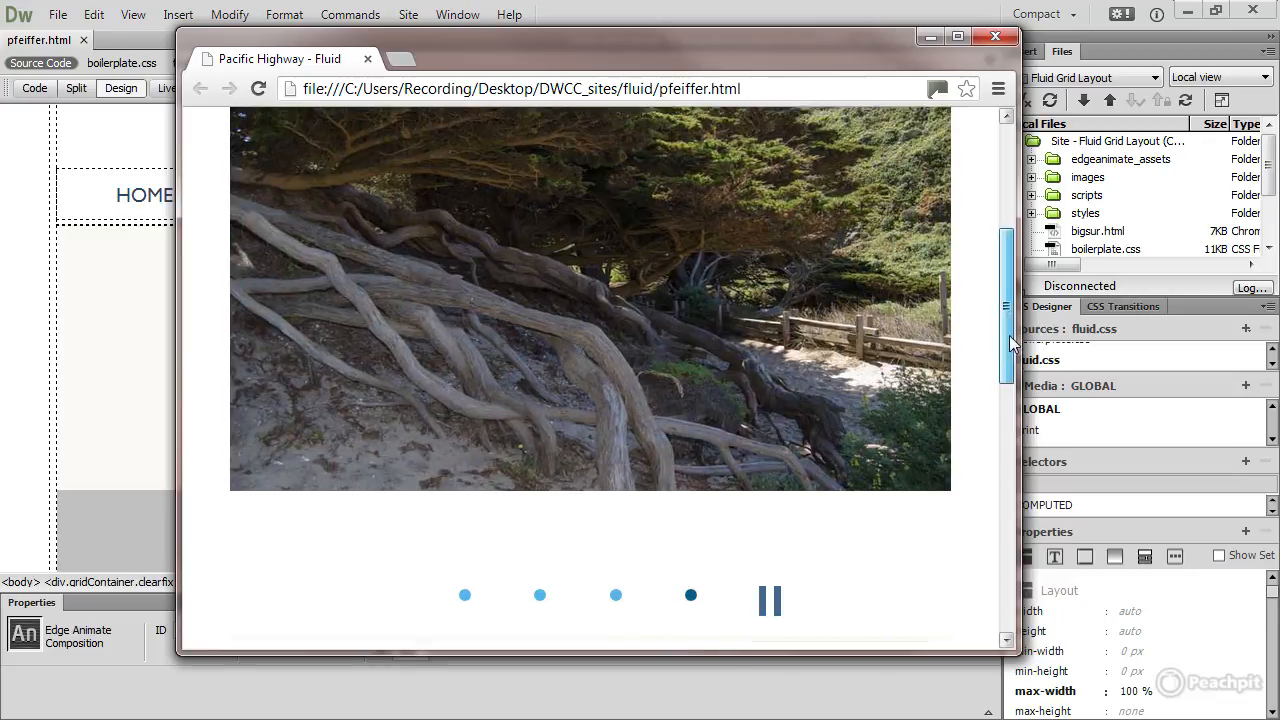
Narrow the browser window to phone-like width, check how the slide show scales, and return to Dreamweaver.
drag(1016, 450, 634, 384)
mouse_move(623, 254)
mouse_down()
mouse_move(630, 349)
mouse_move(640, 271)
mouse_up()
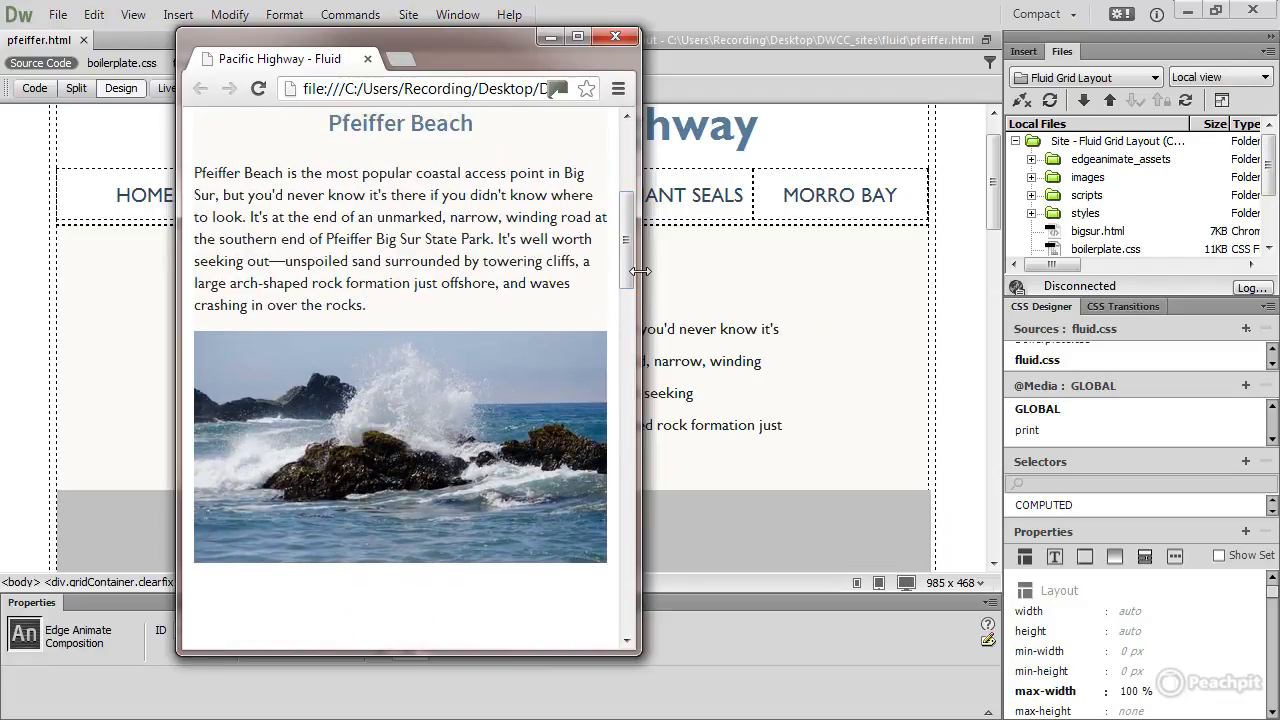
click(549, 37)
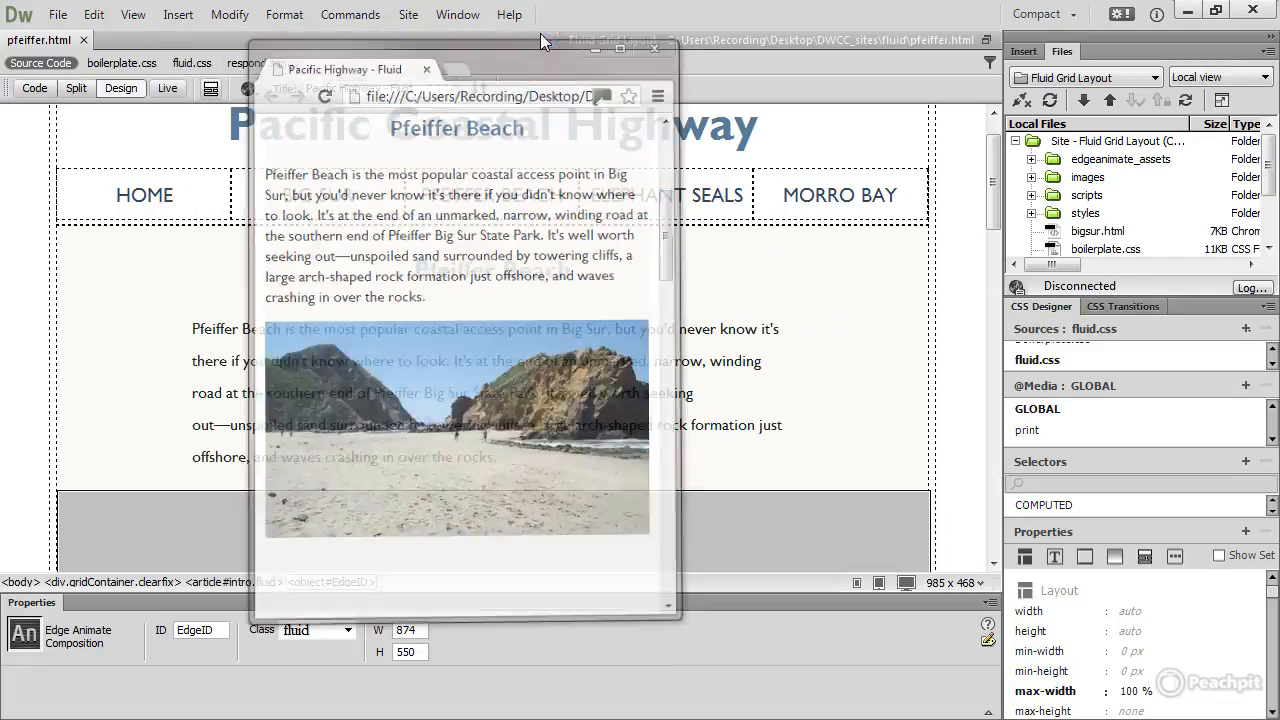
Show pfeiffer.html in Split view and add a blank line just before the closing body tag.
click(77, 88)
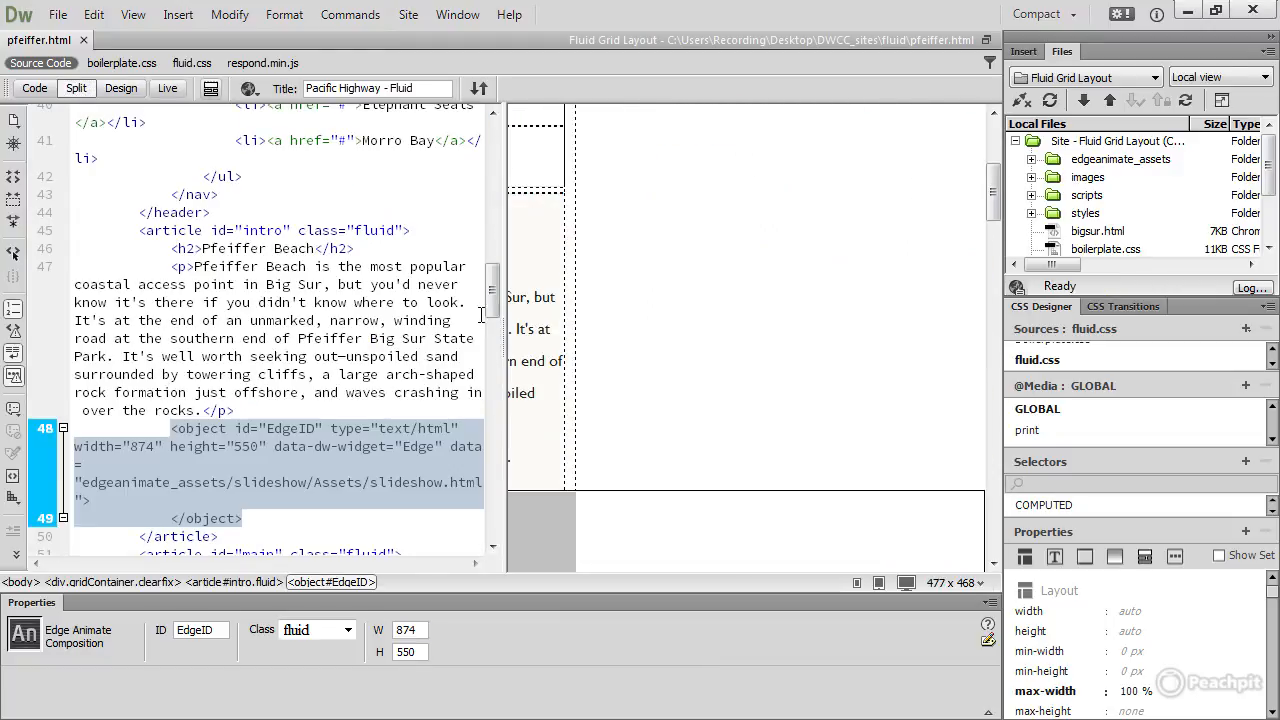
drag(500, 300, 482, 535)
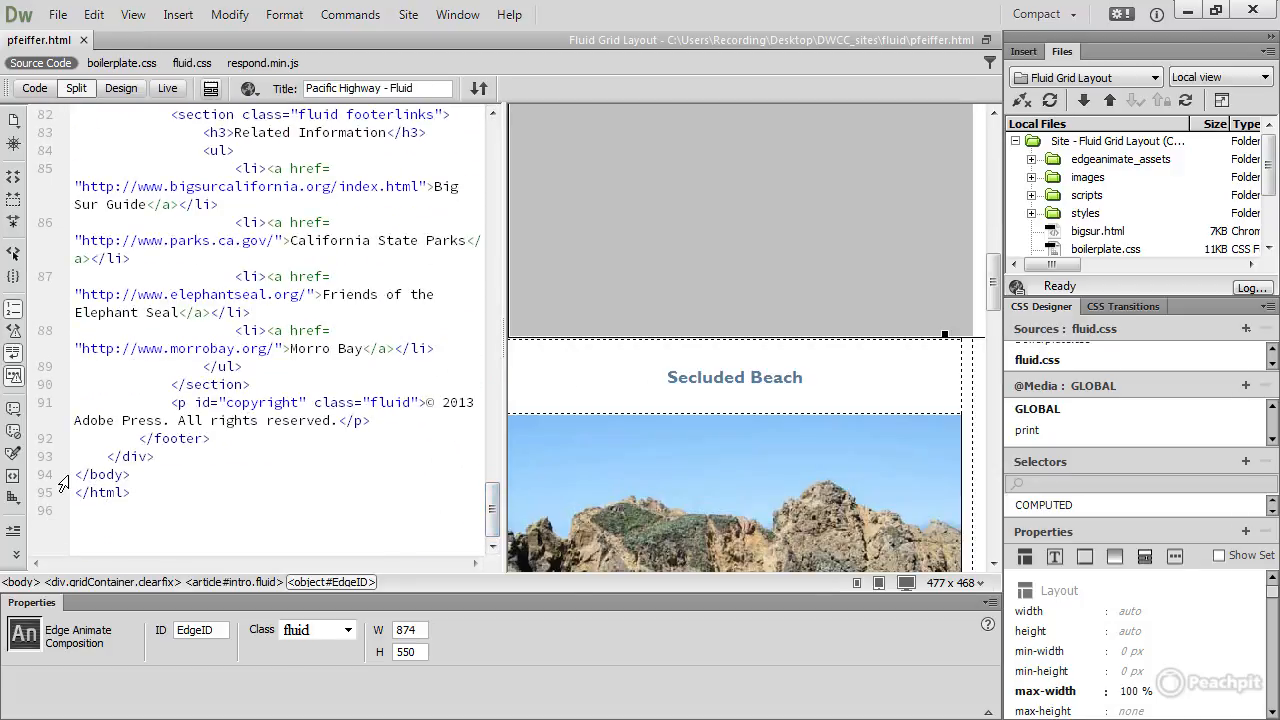
triple_click(78, 474)
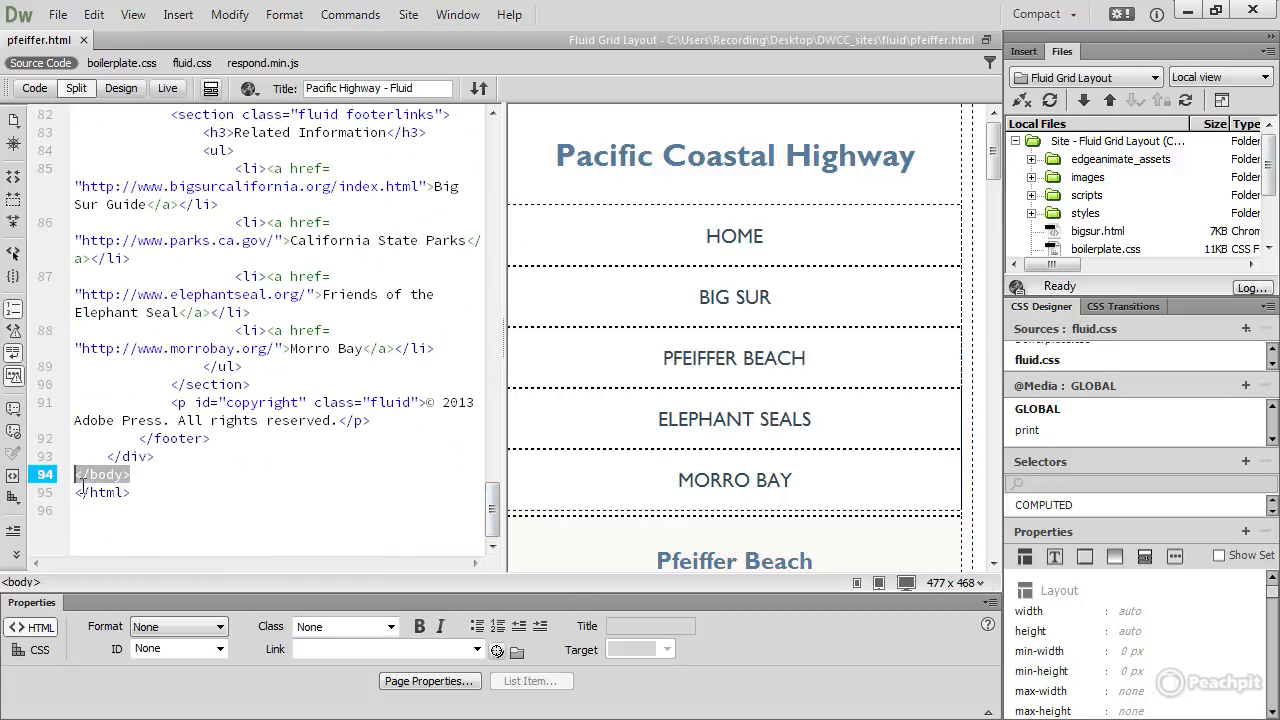
key(Return)
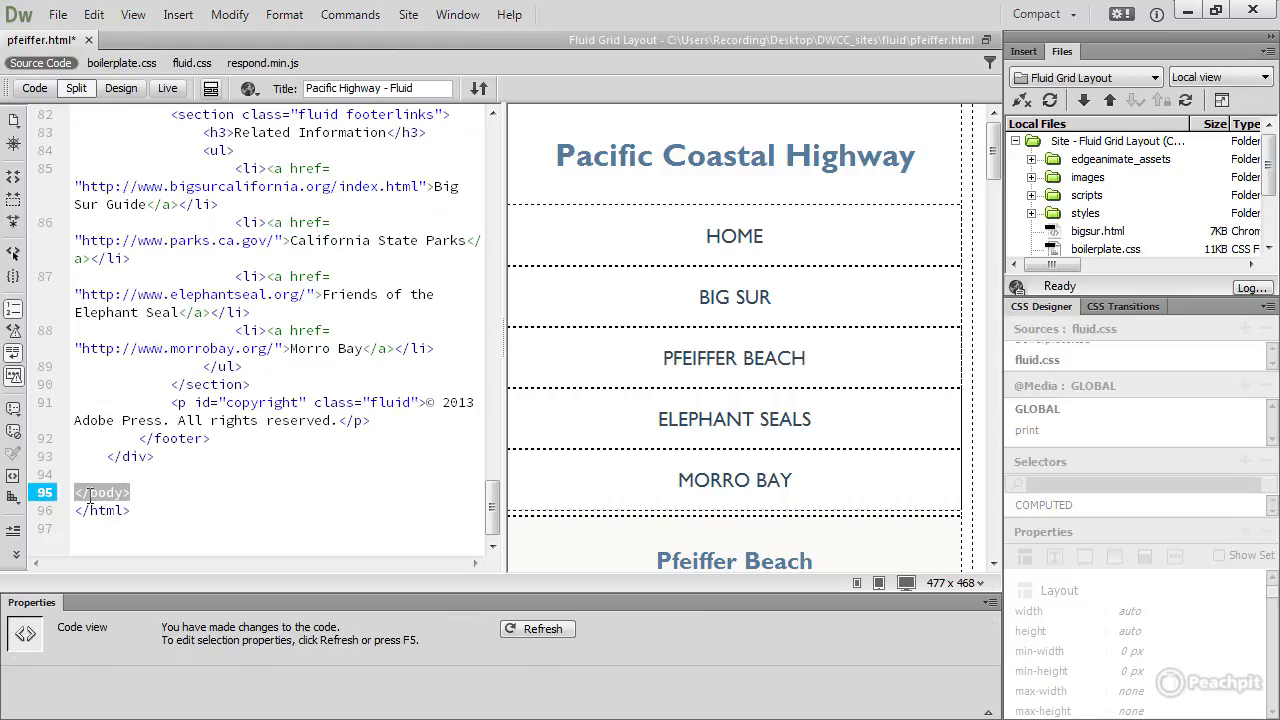
key(Up)
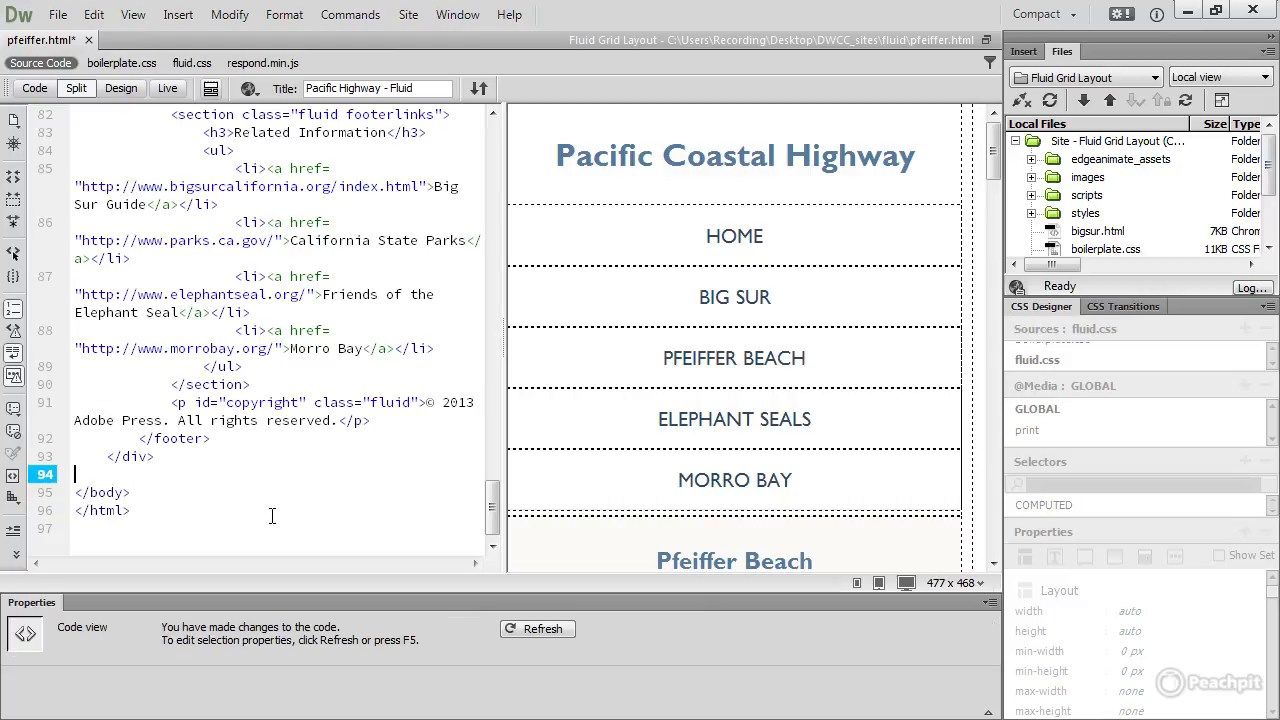
Copy the whole fixHeight script from fixHeight.txt in Notepad, including its opening and closing script tags.
drag(1279, 152, 835, 130)
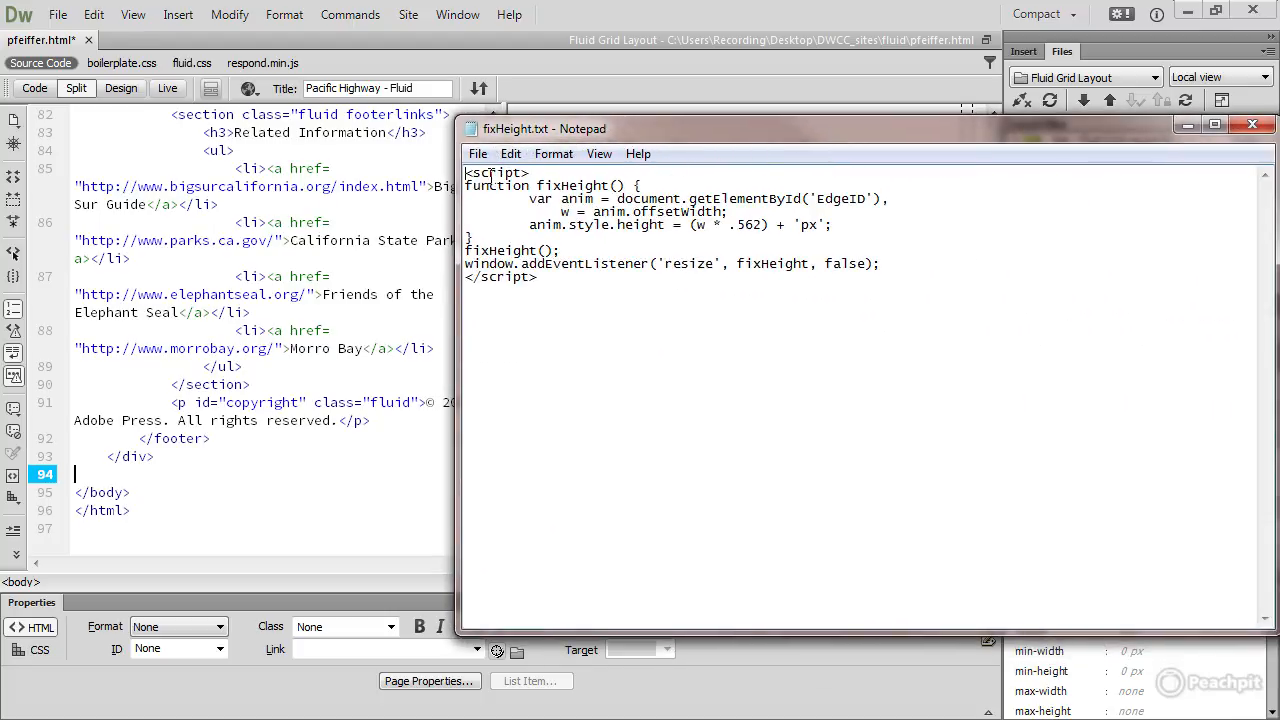
drag(466, 172, 590, 283)
right_click(573, 211)
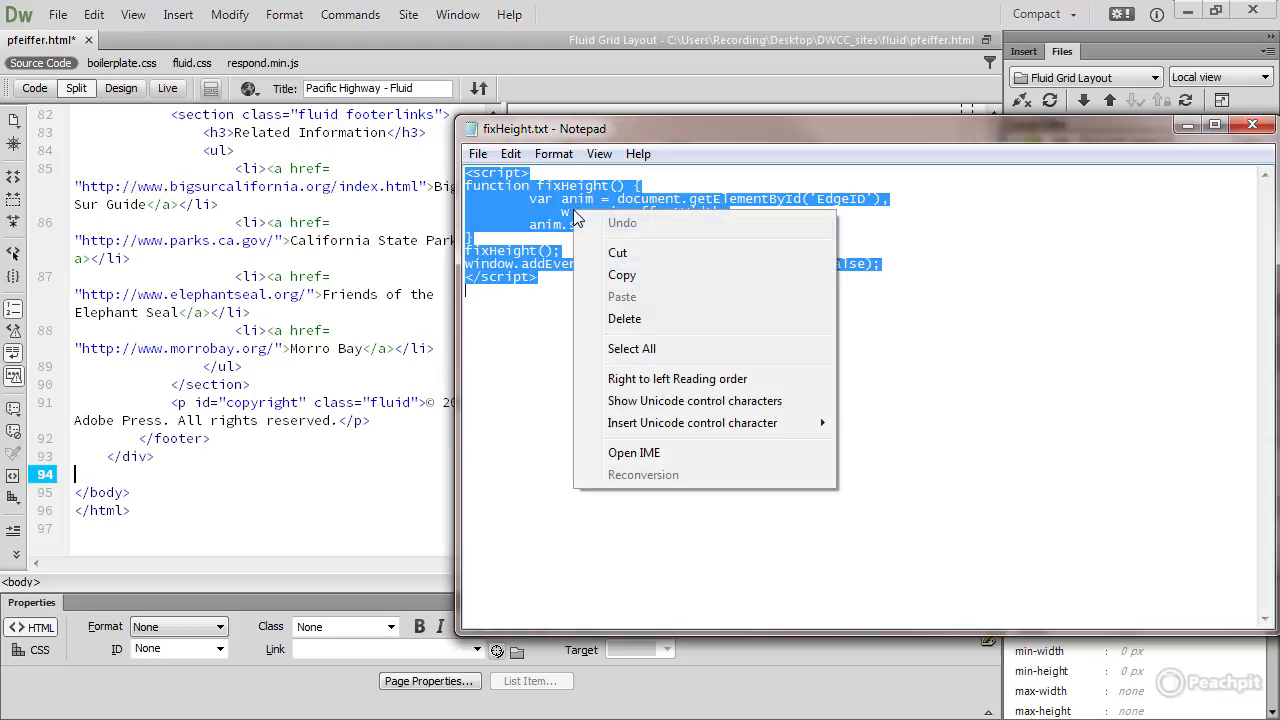
click(654, 276)
Paste the fixHeight script on the blank line above the closing body tag, remove the extra line after it, and save the page.
click(160, 478)
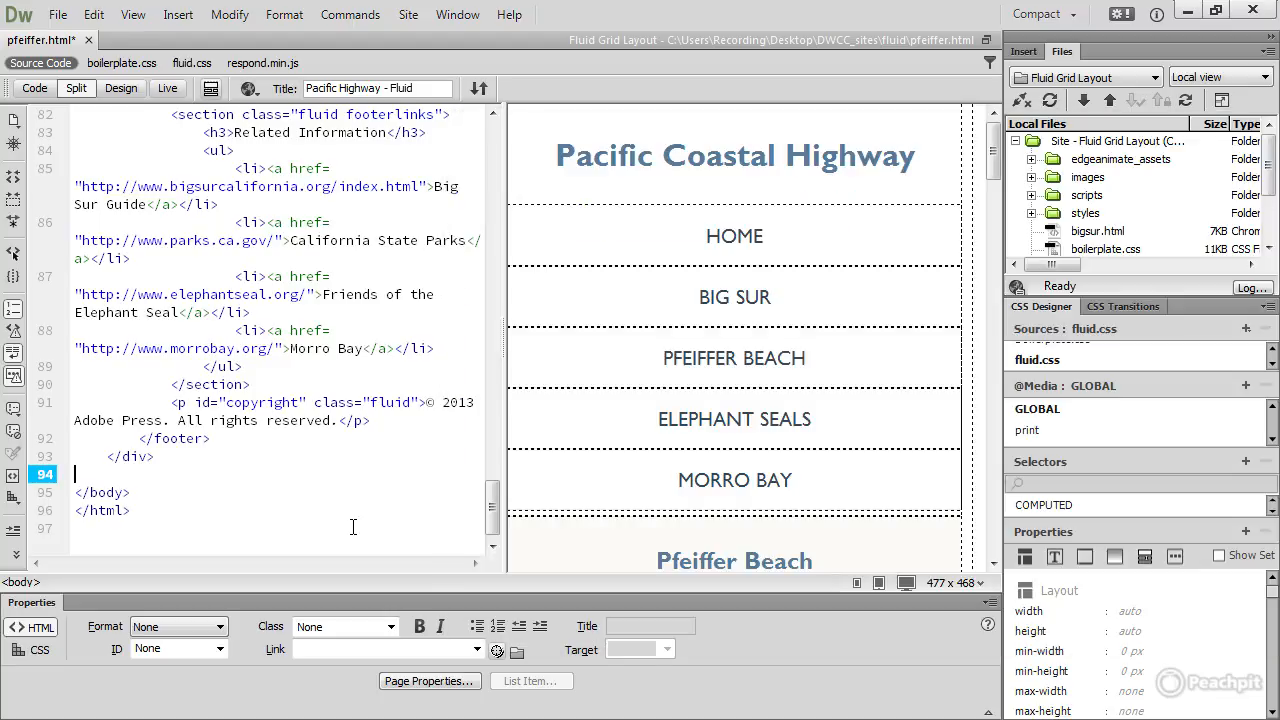
key(ctrl+v)
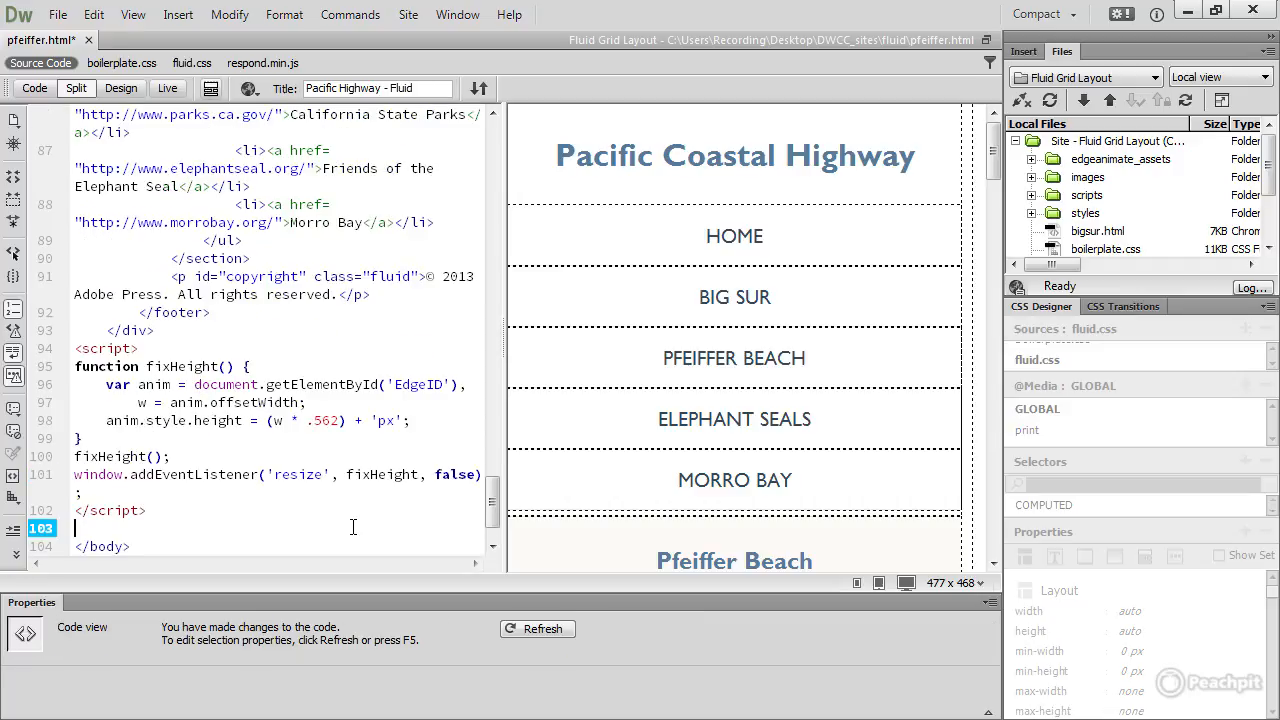
key(BackSpace)
key(ctrl+s)
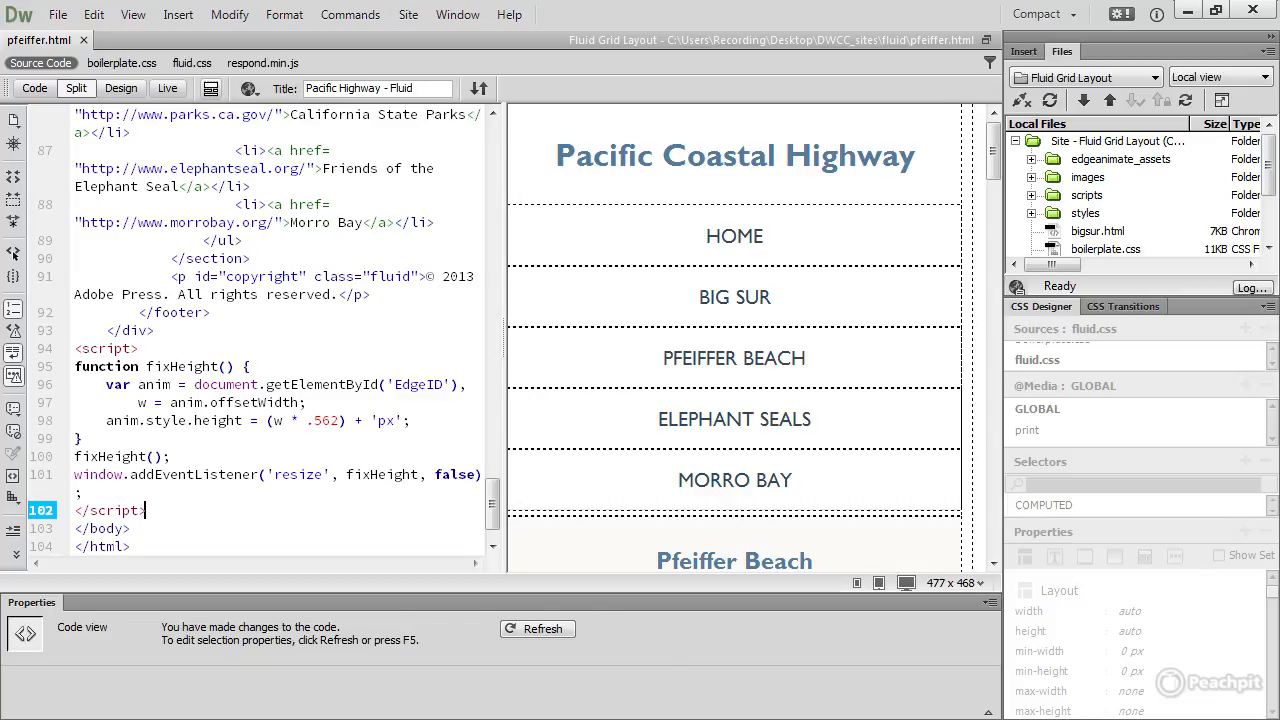
Preview the reloaded page in the browser, check the slide show's height at narrow and wider window widths, and return to Dreamweaver.
key(F12)
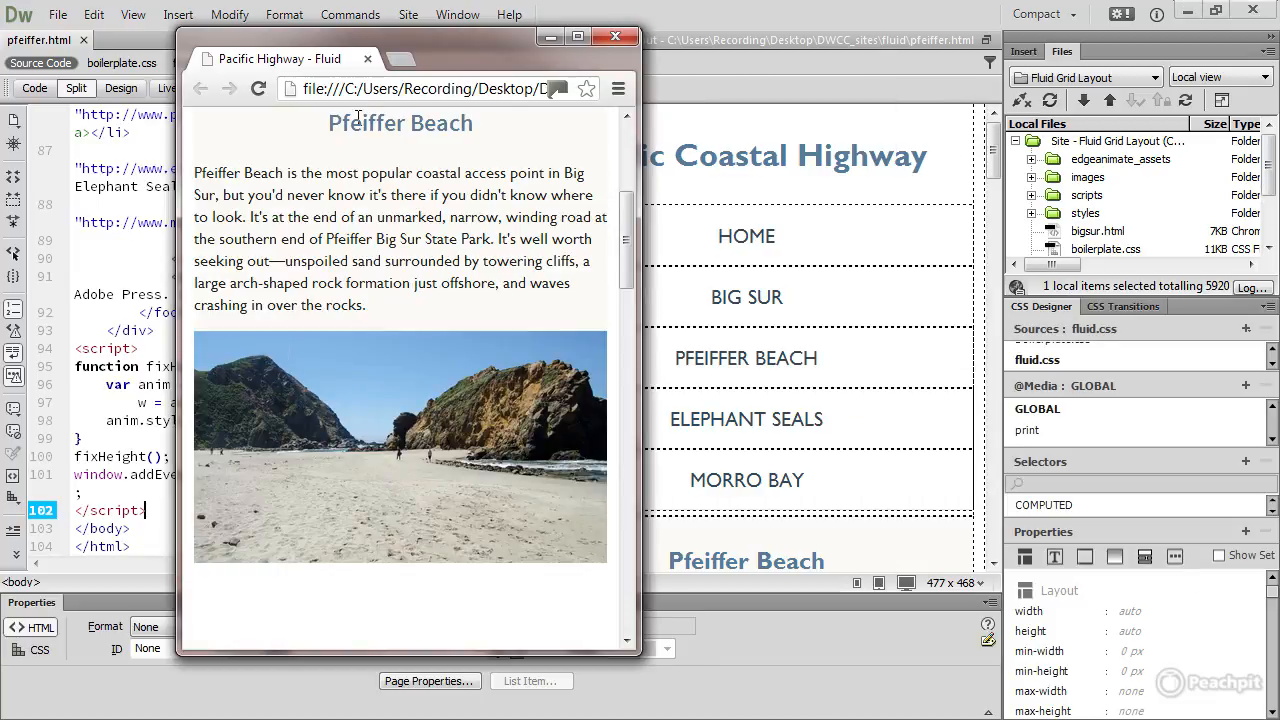
click(260, 89)
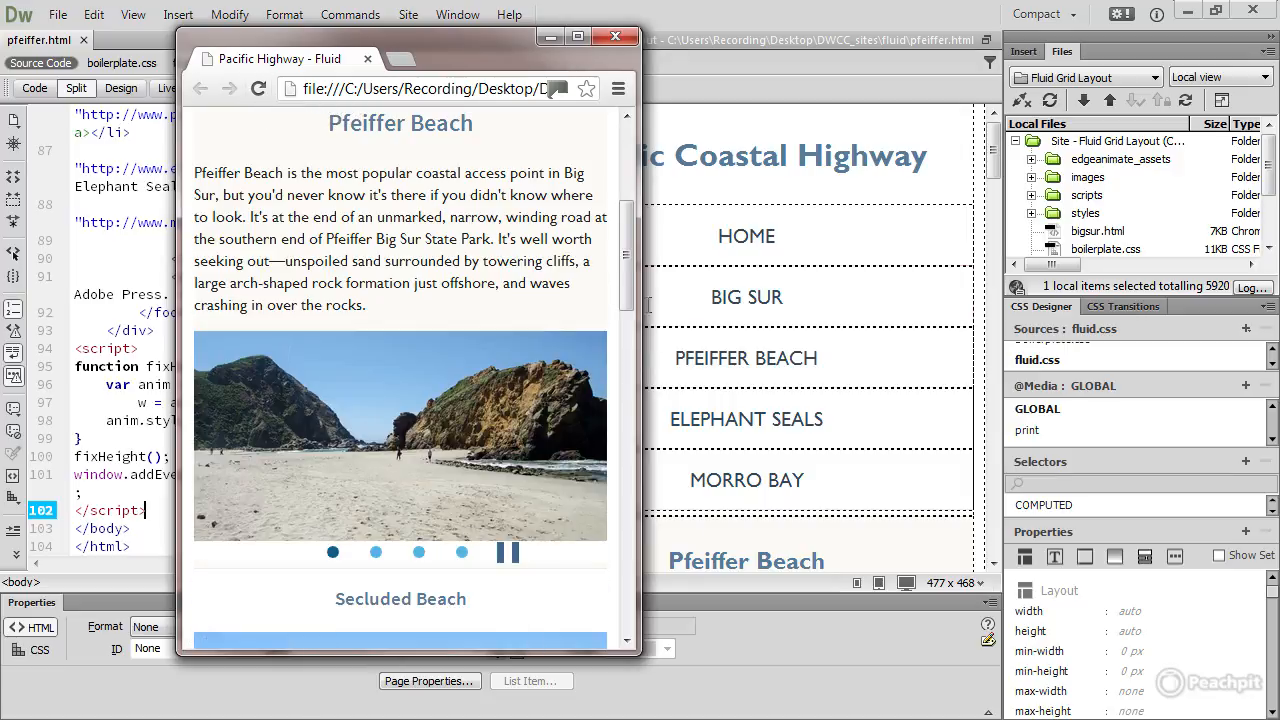
drag(640, 284, 898, 347)
scroll(892, 340, down, 3)
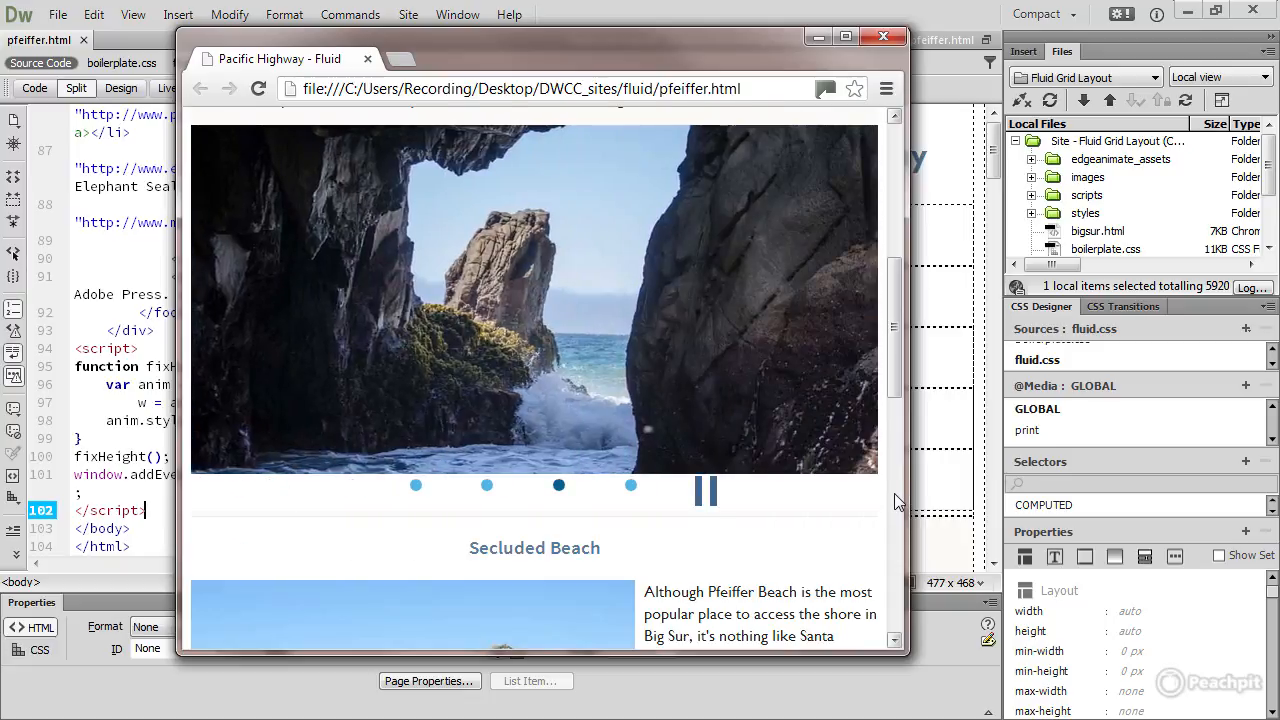
click(815, 38)
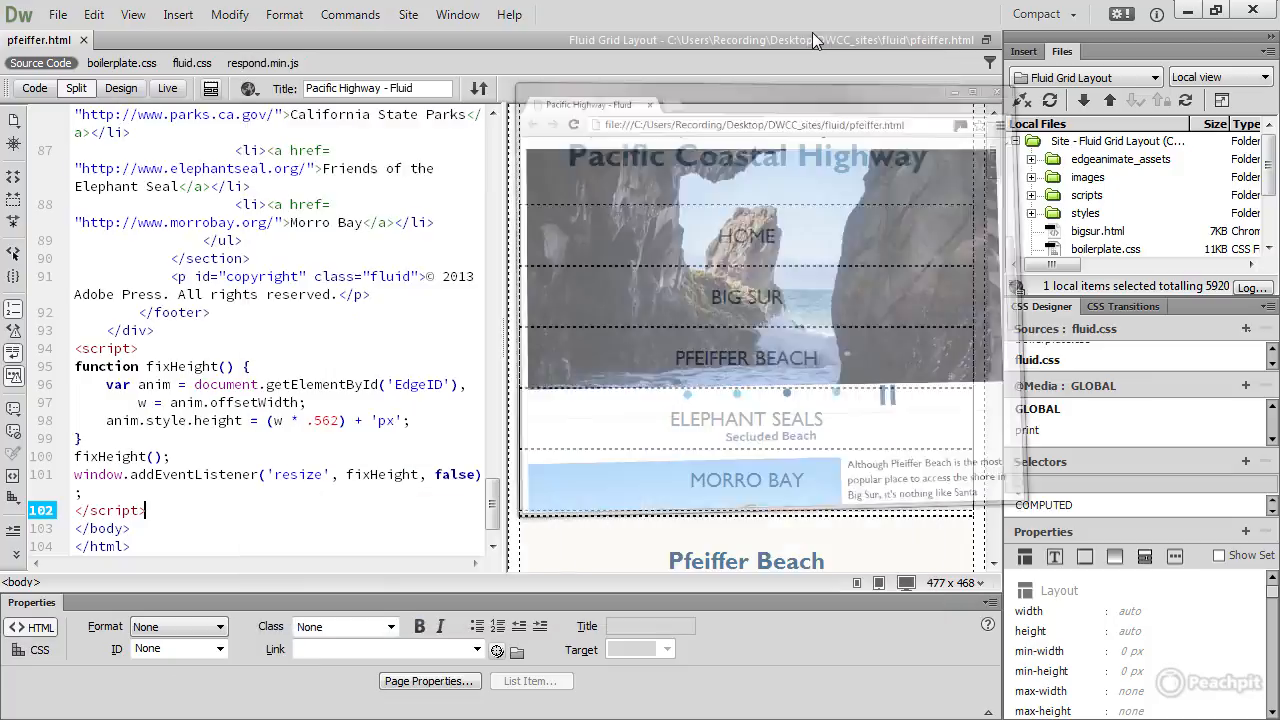